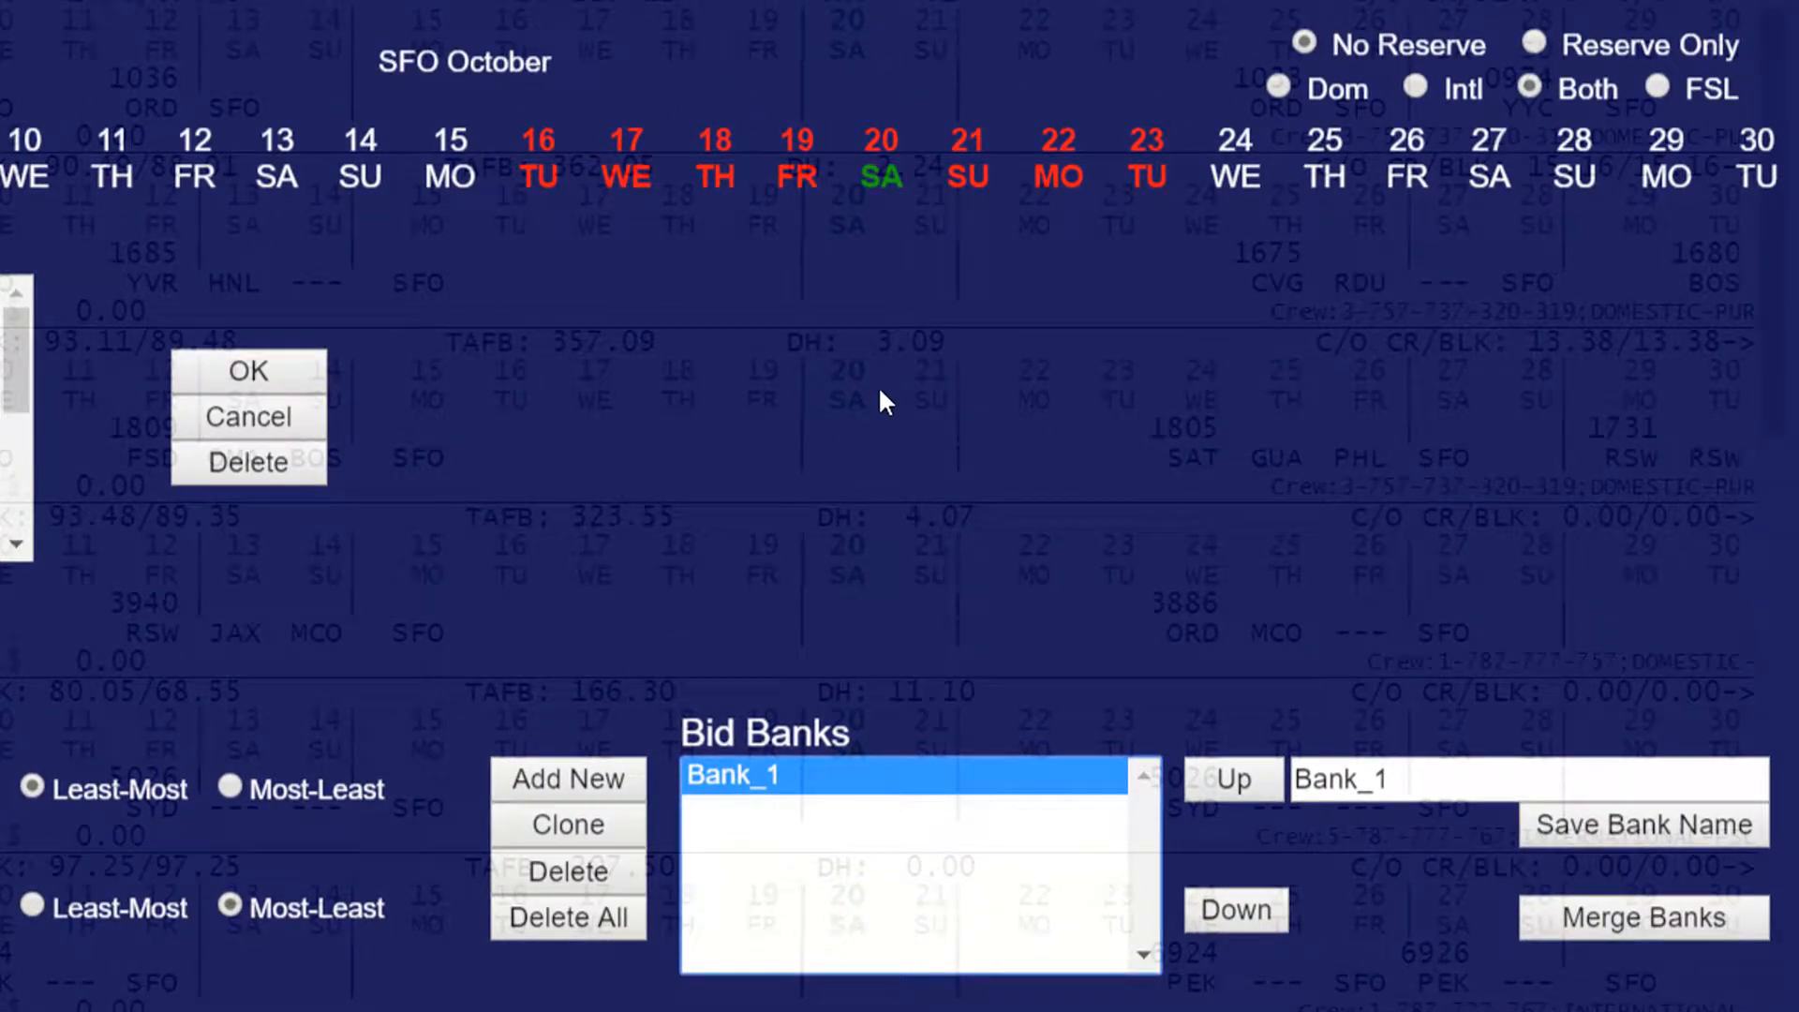
Step: Add a new blank bid bank below Bank_1, select it, and delete it again
left_click(569, 780)
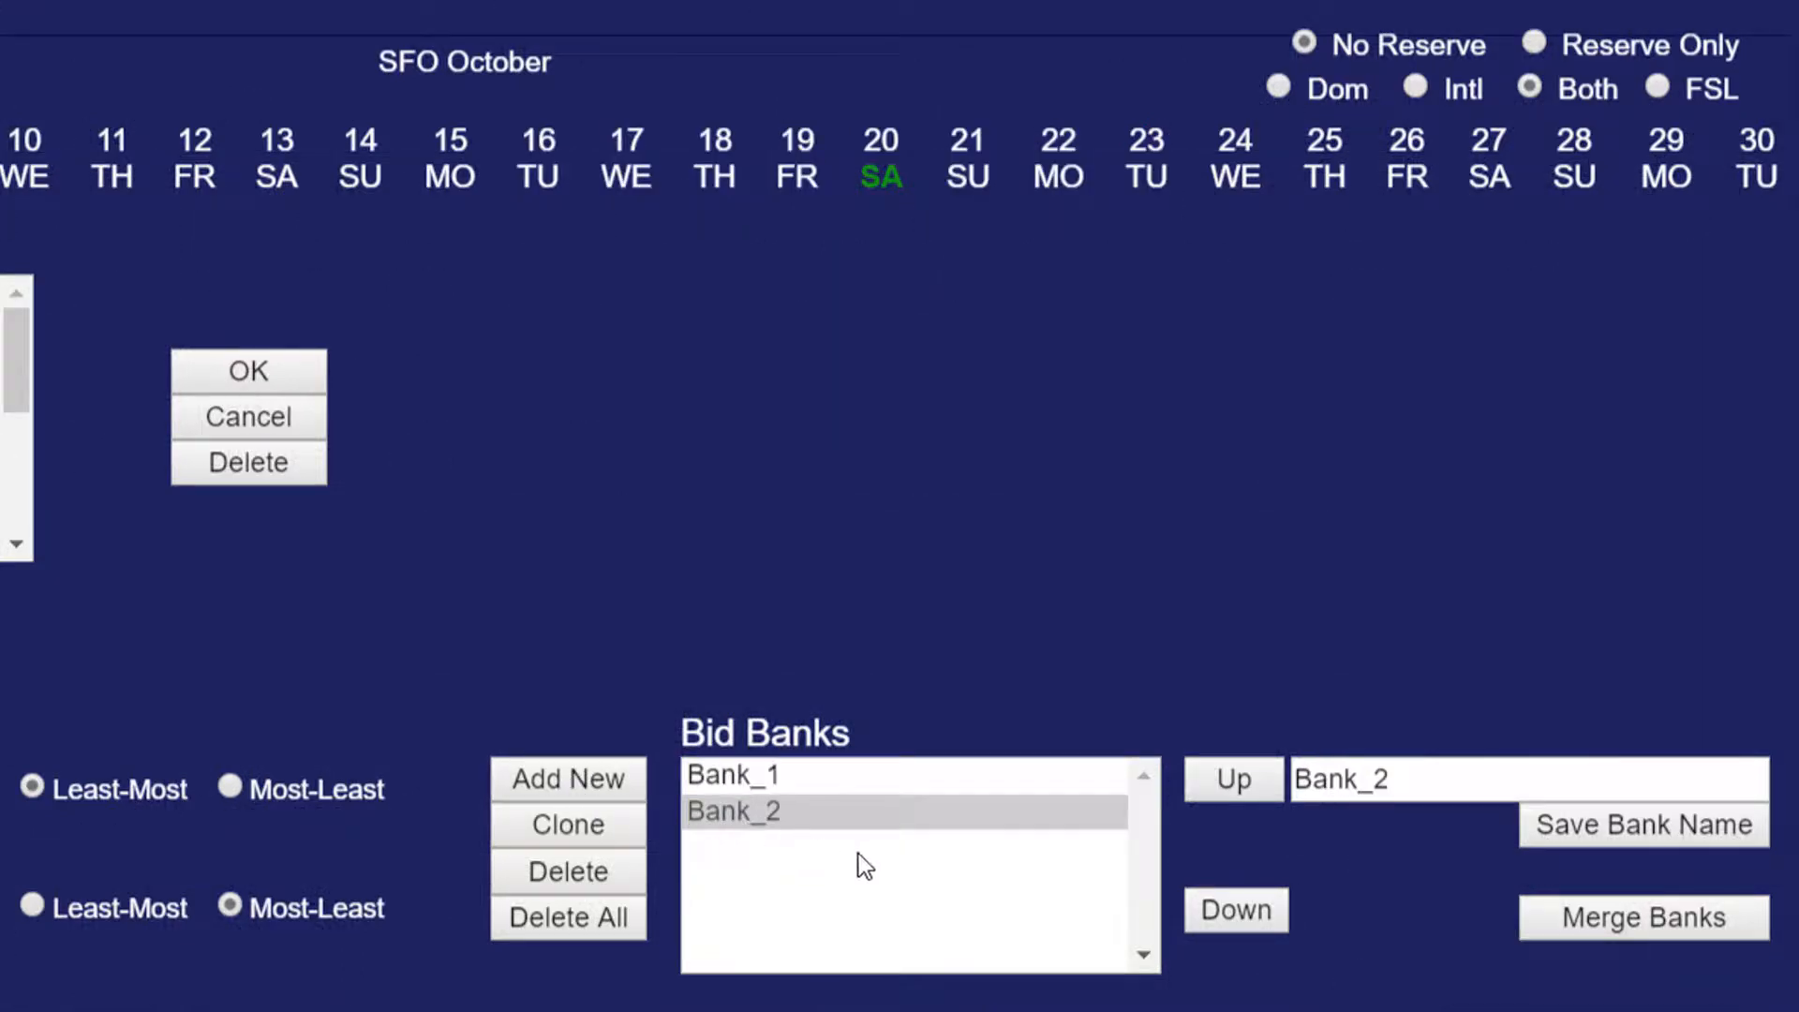
left_click(888, 826)
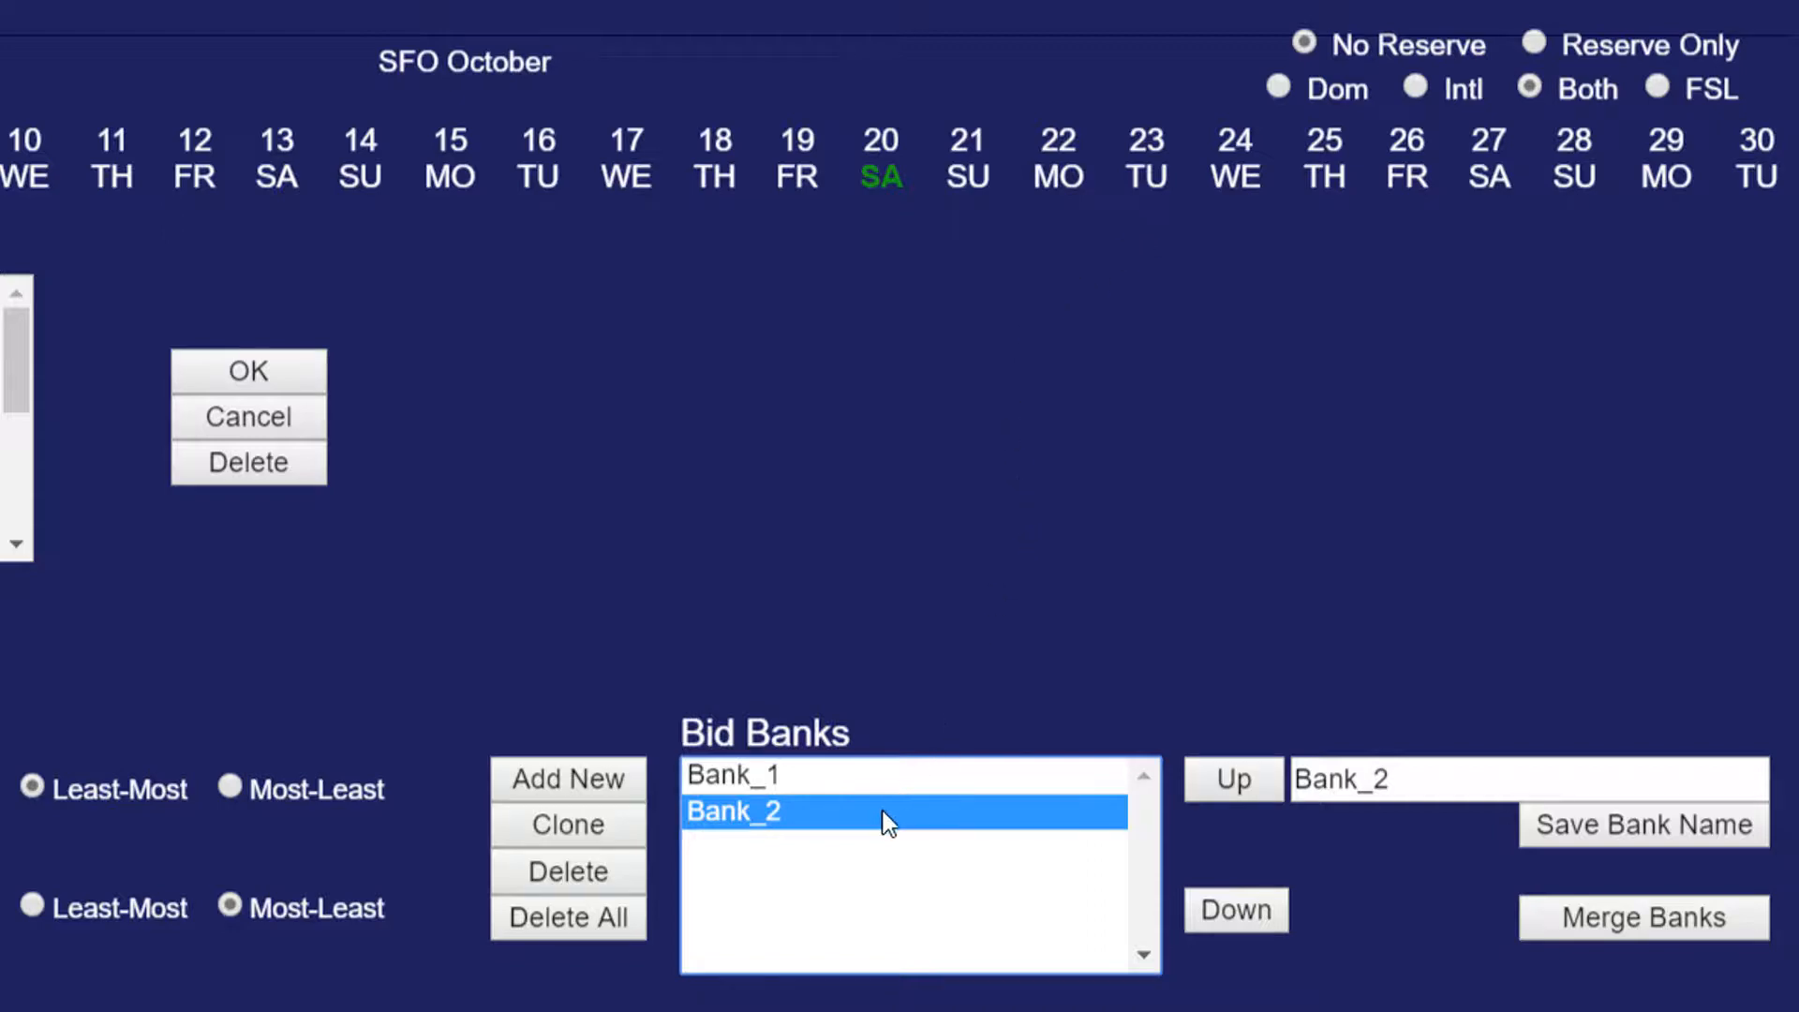
left_click(600, 871)
left_click(837, 77)
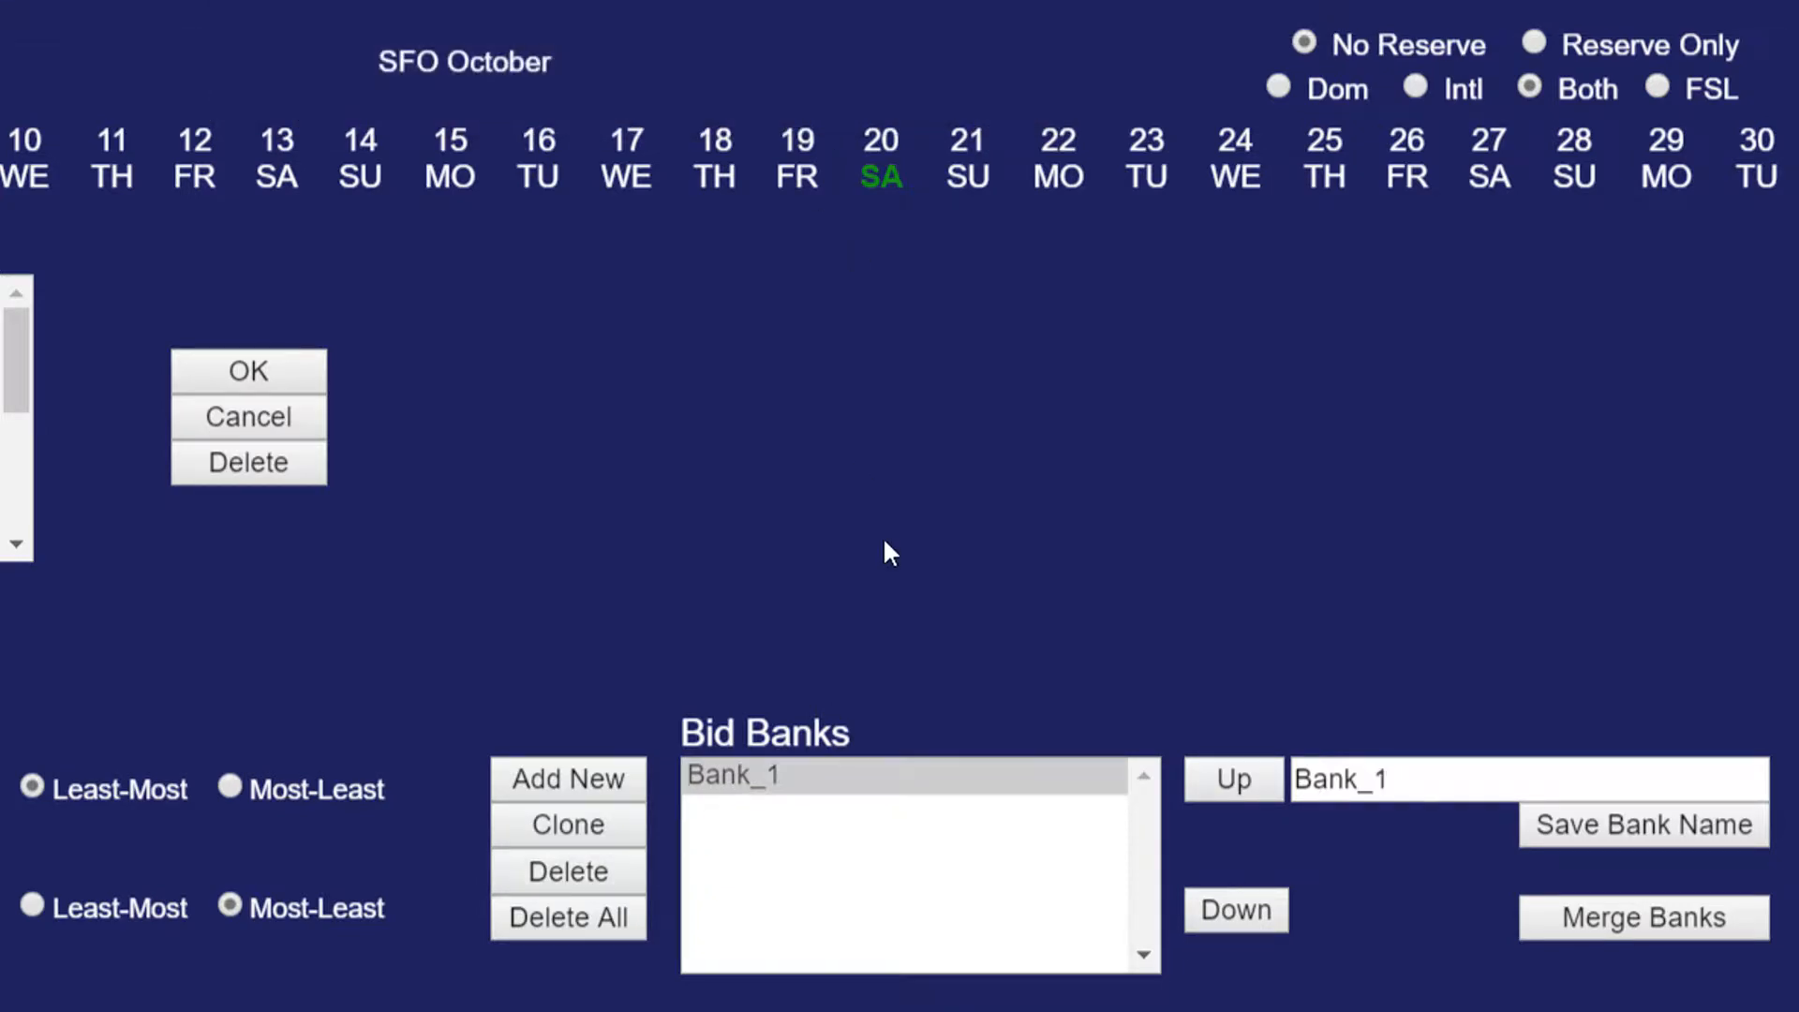
Step: Clone Bank_1 and remove October 16 from the selected days off in the copy
left_click(866, 770)
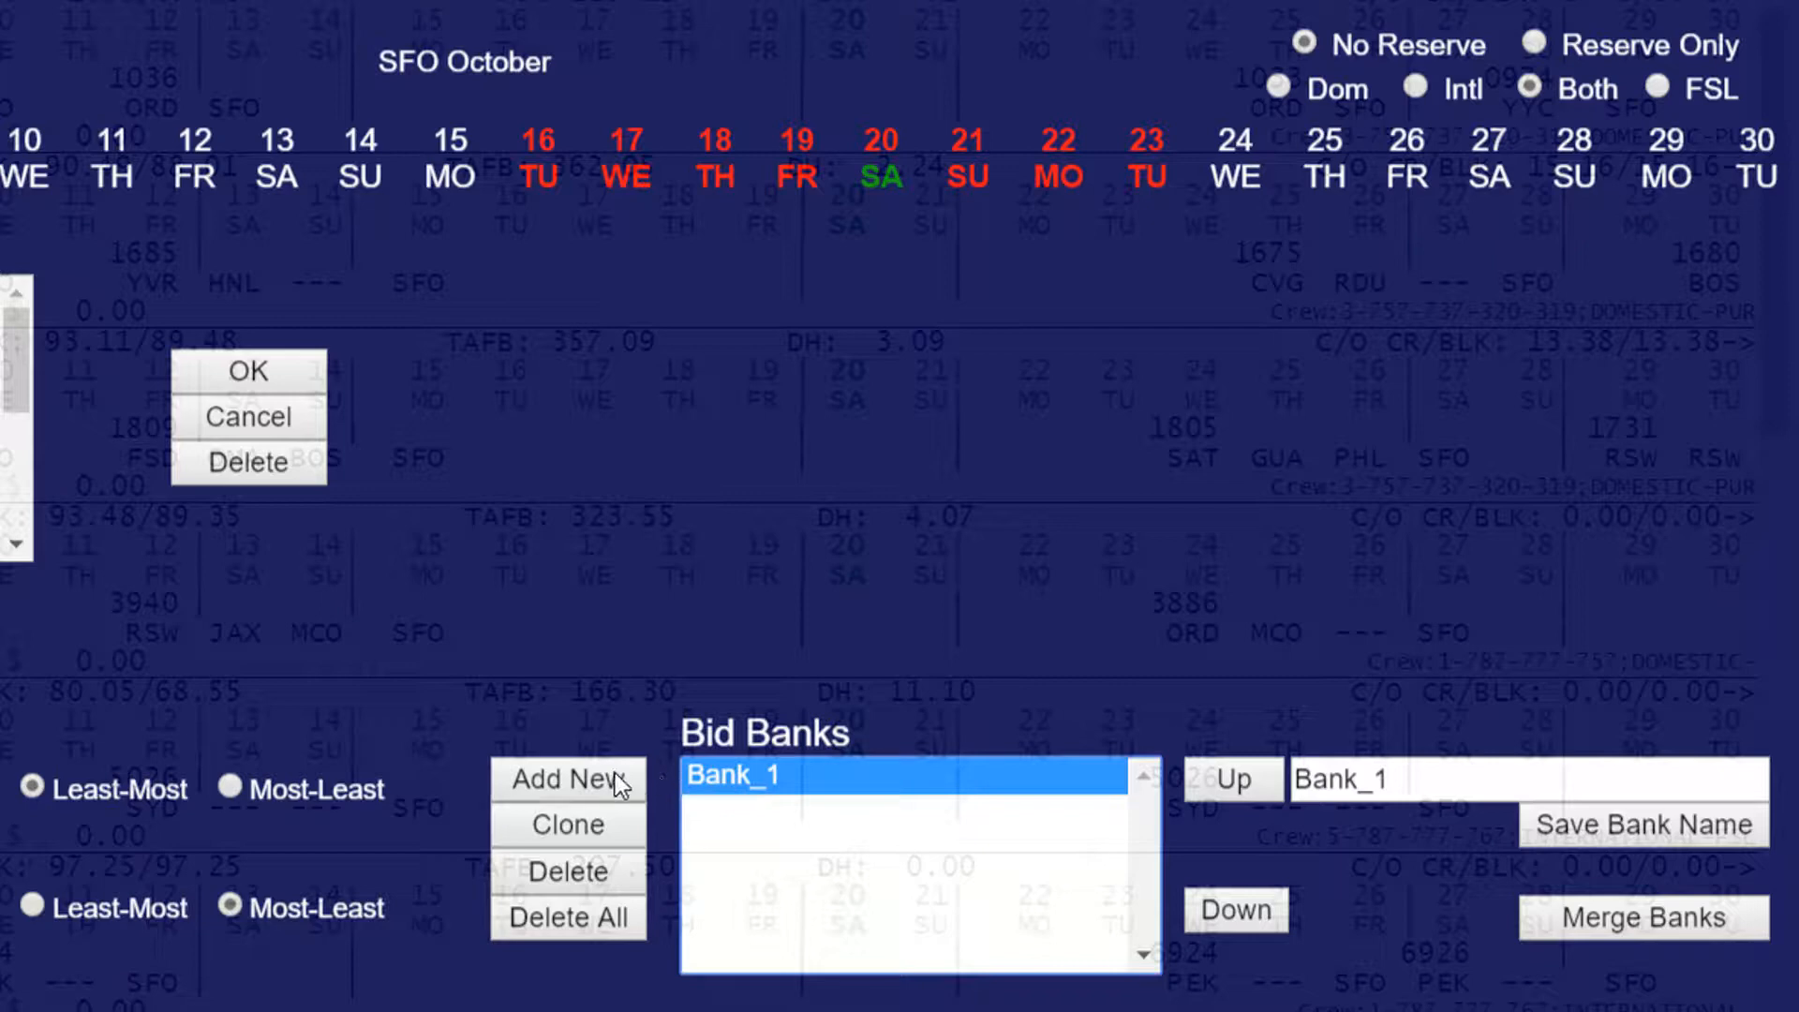
left_click(569, 825)
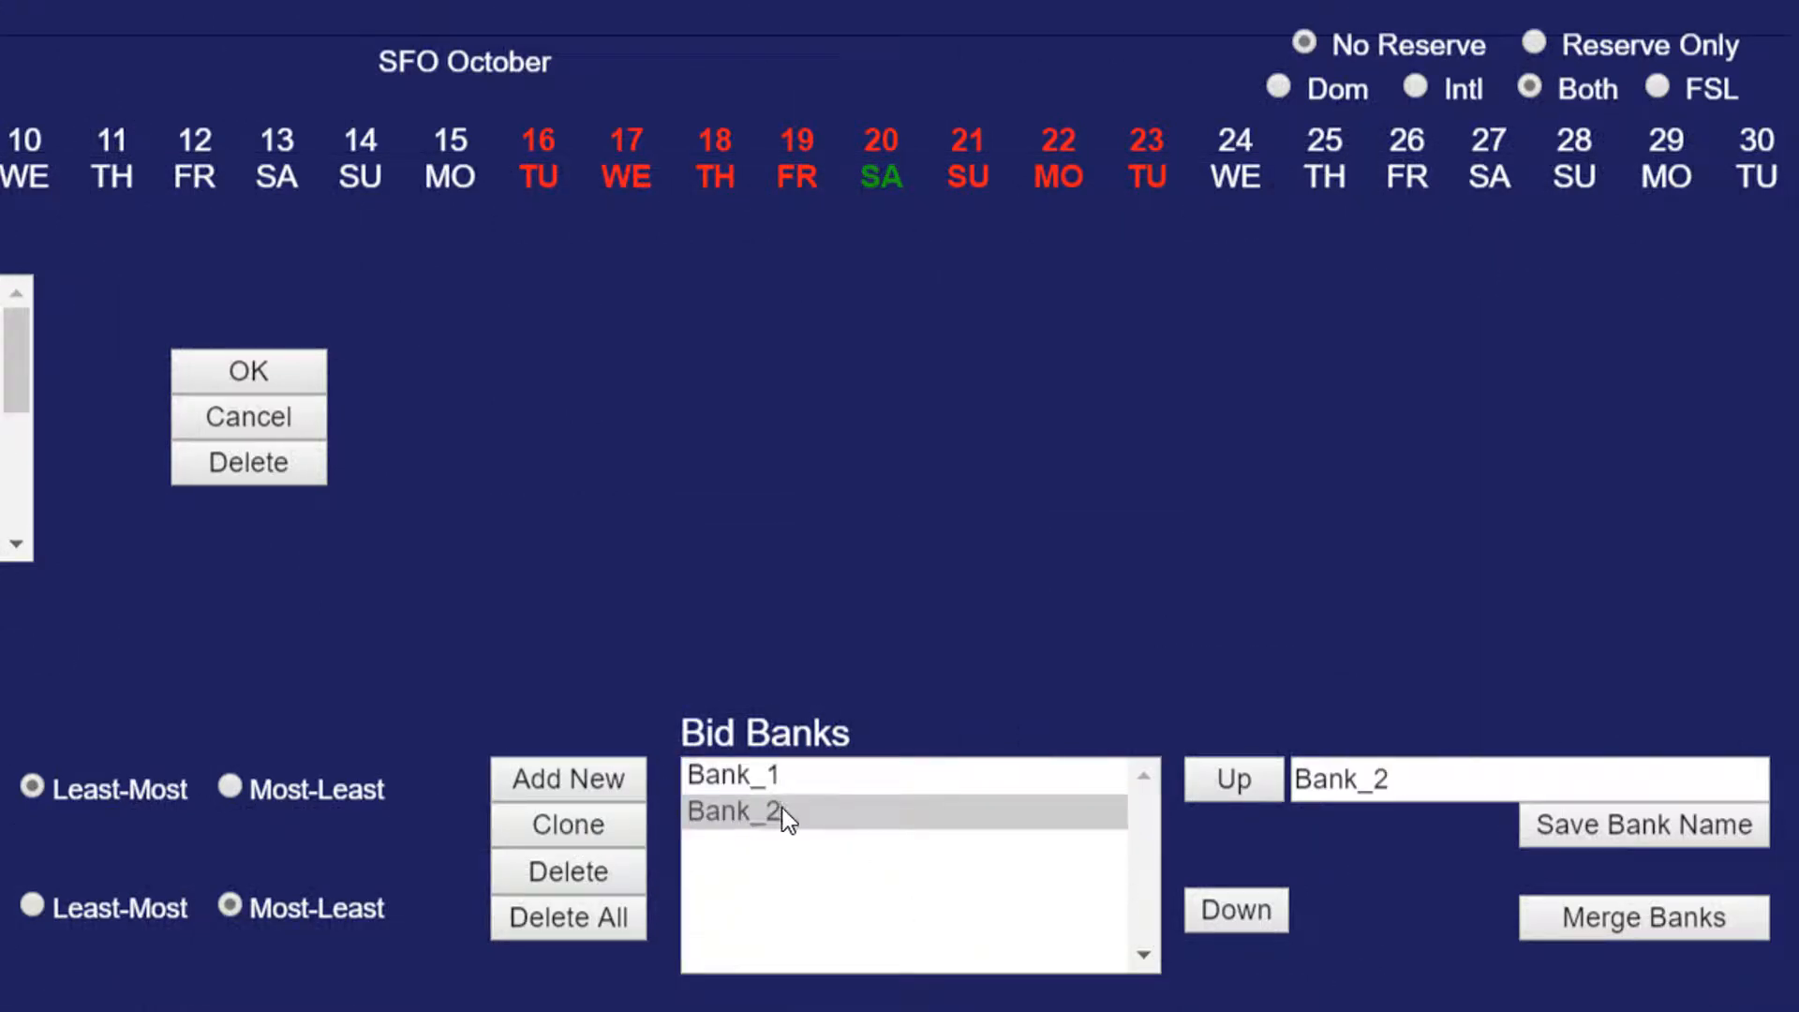
left_click(844, 810)
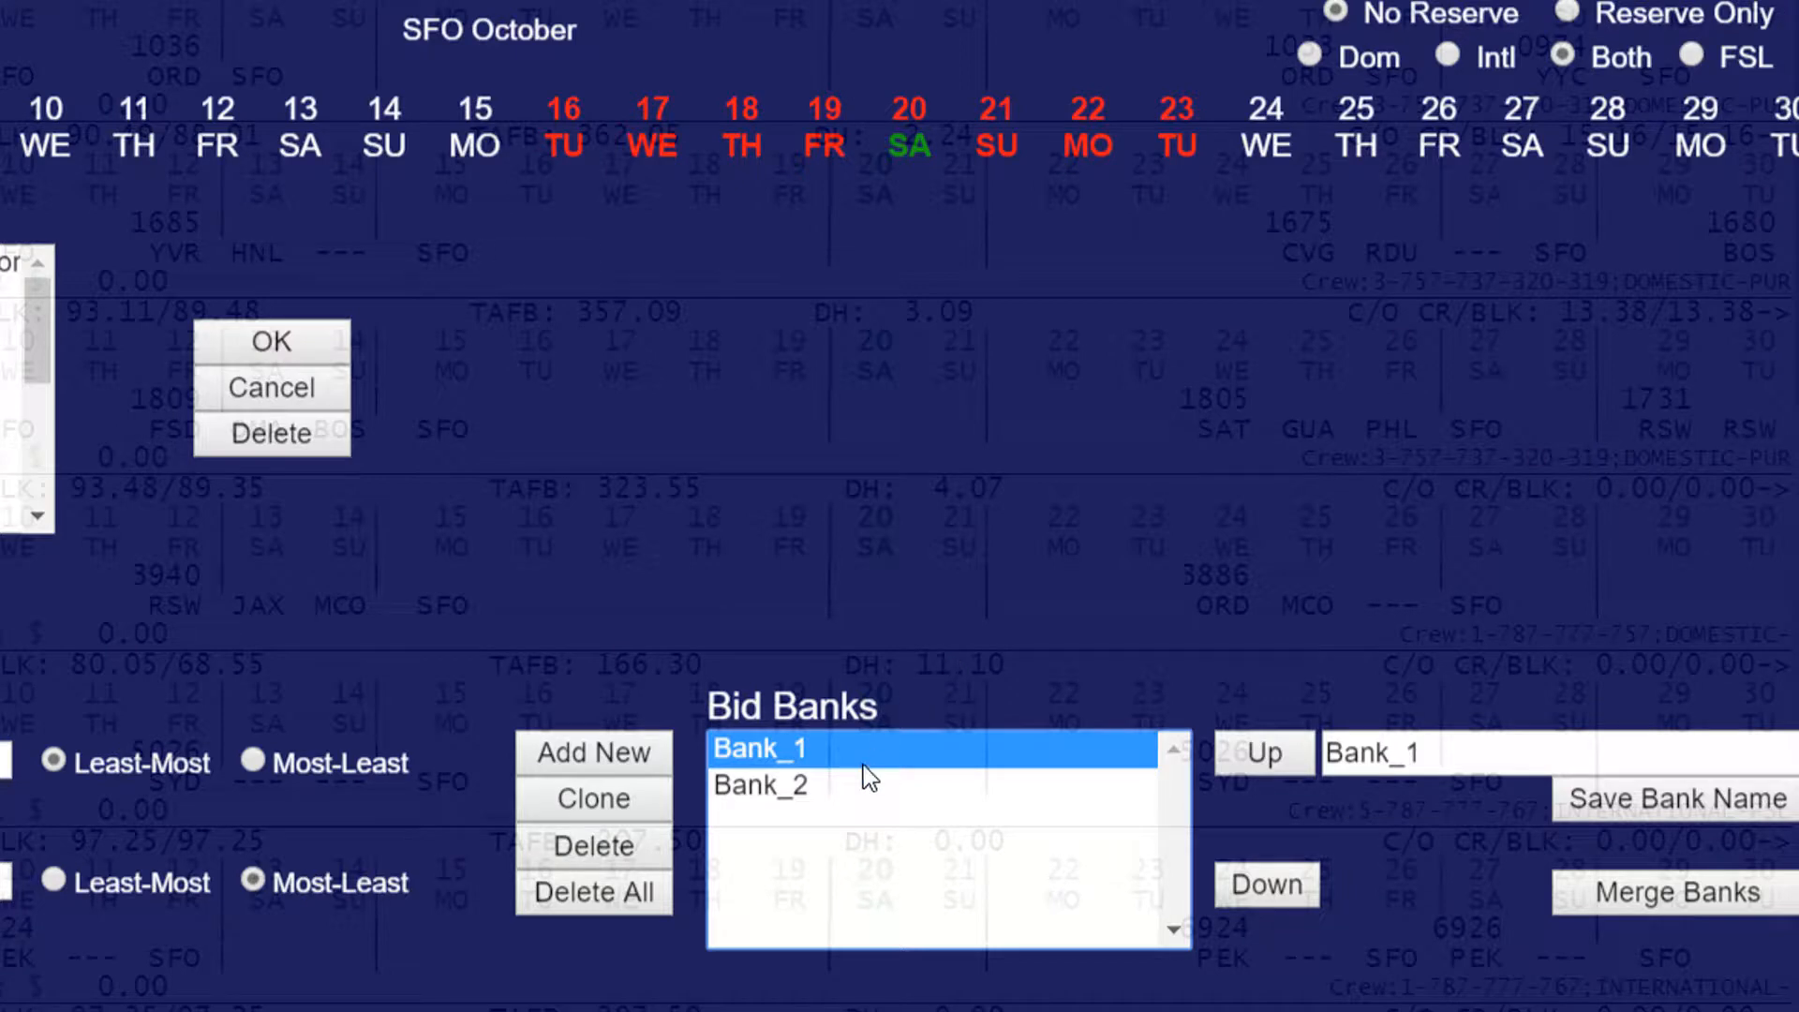
left_click(845, 787)
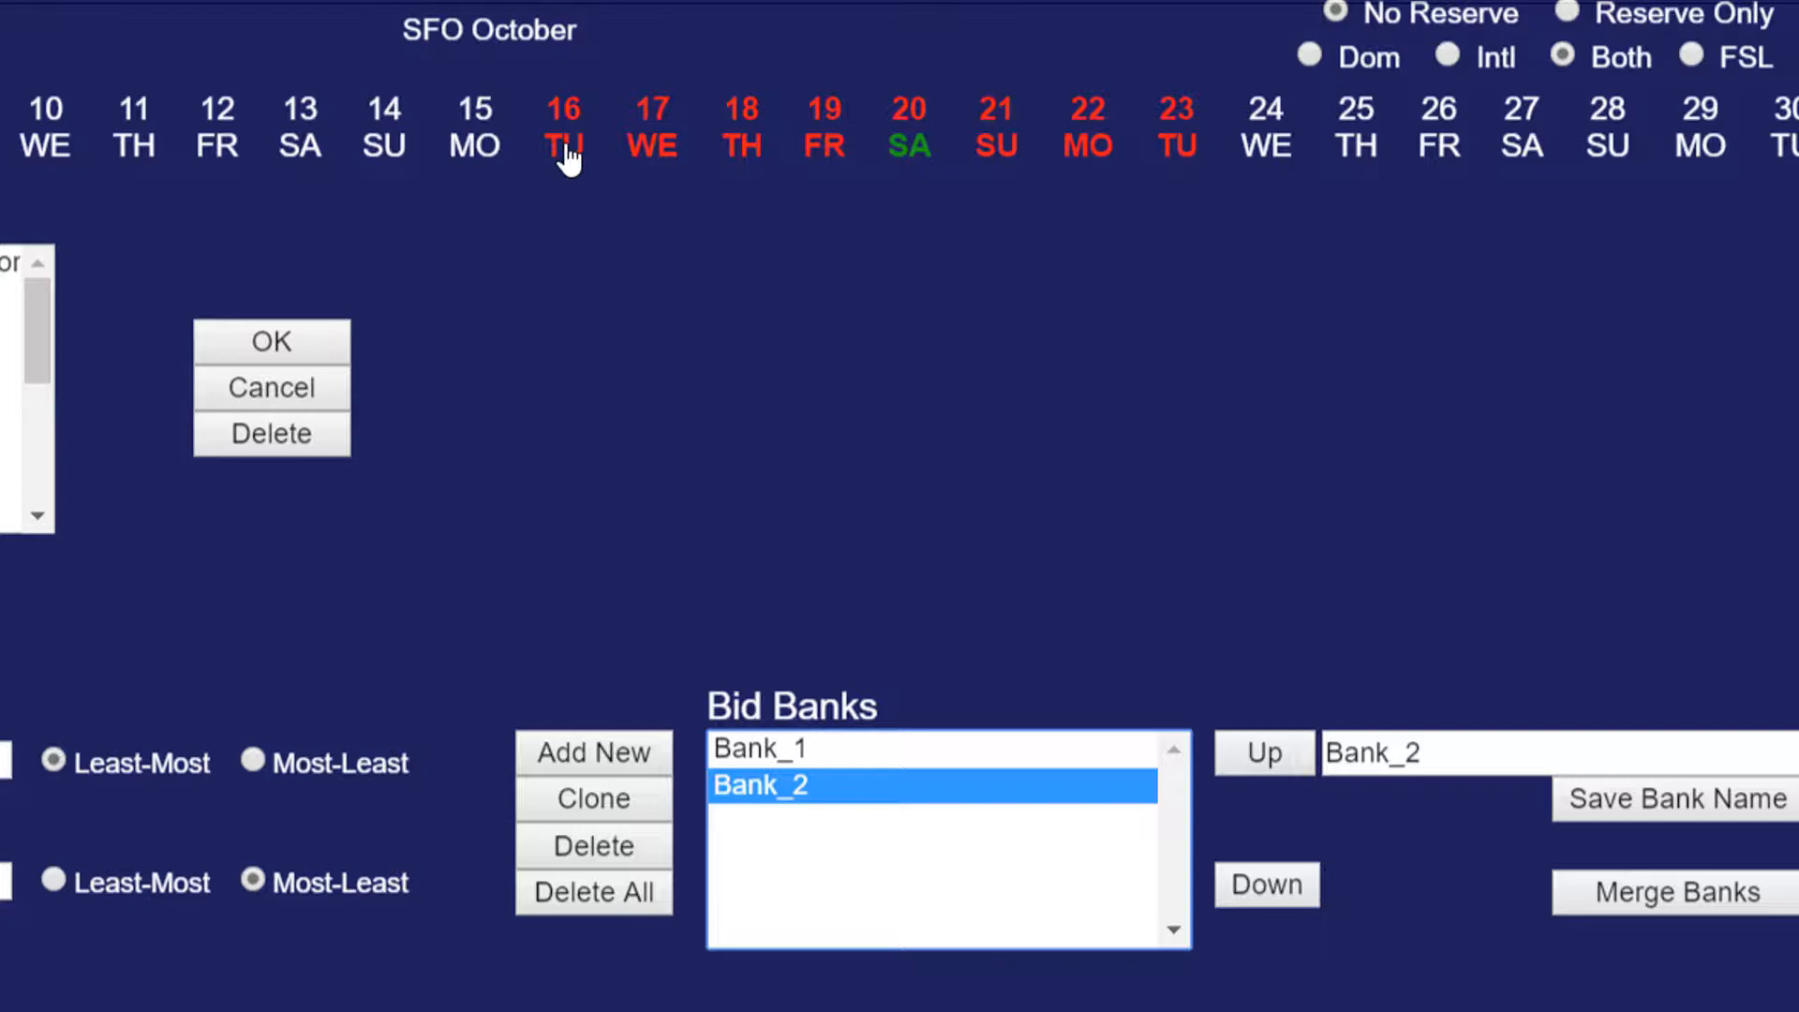
left_click(565, 150)
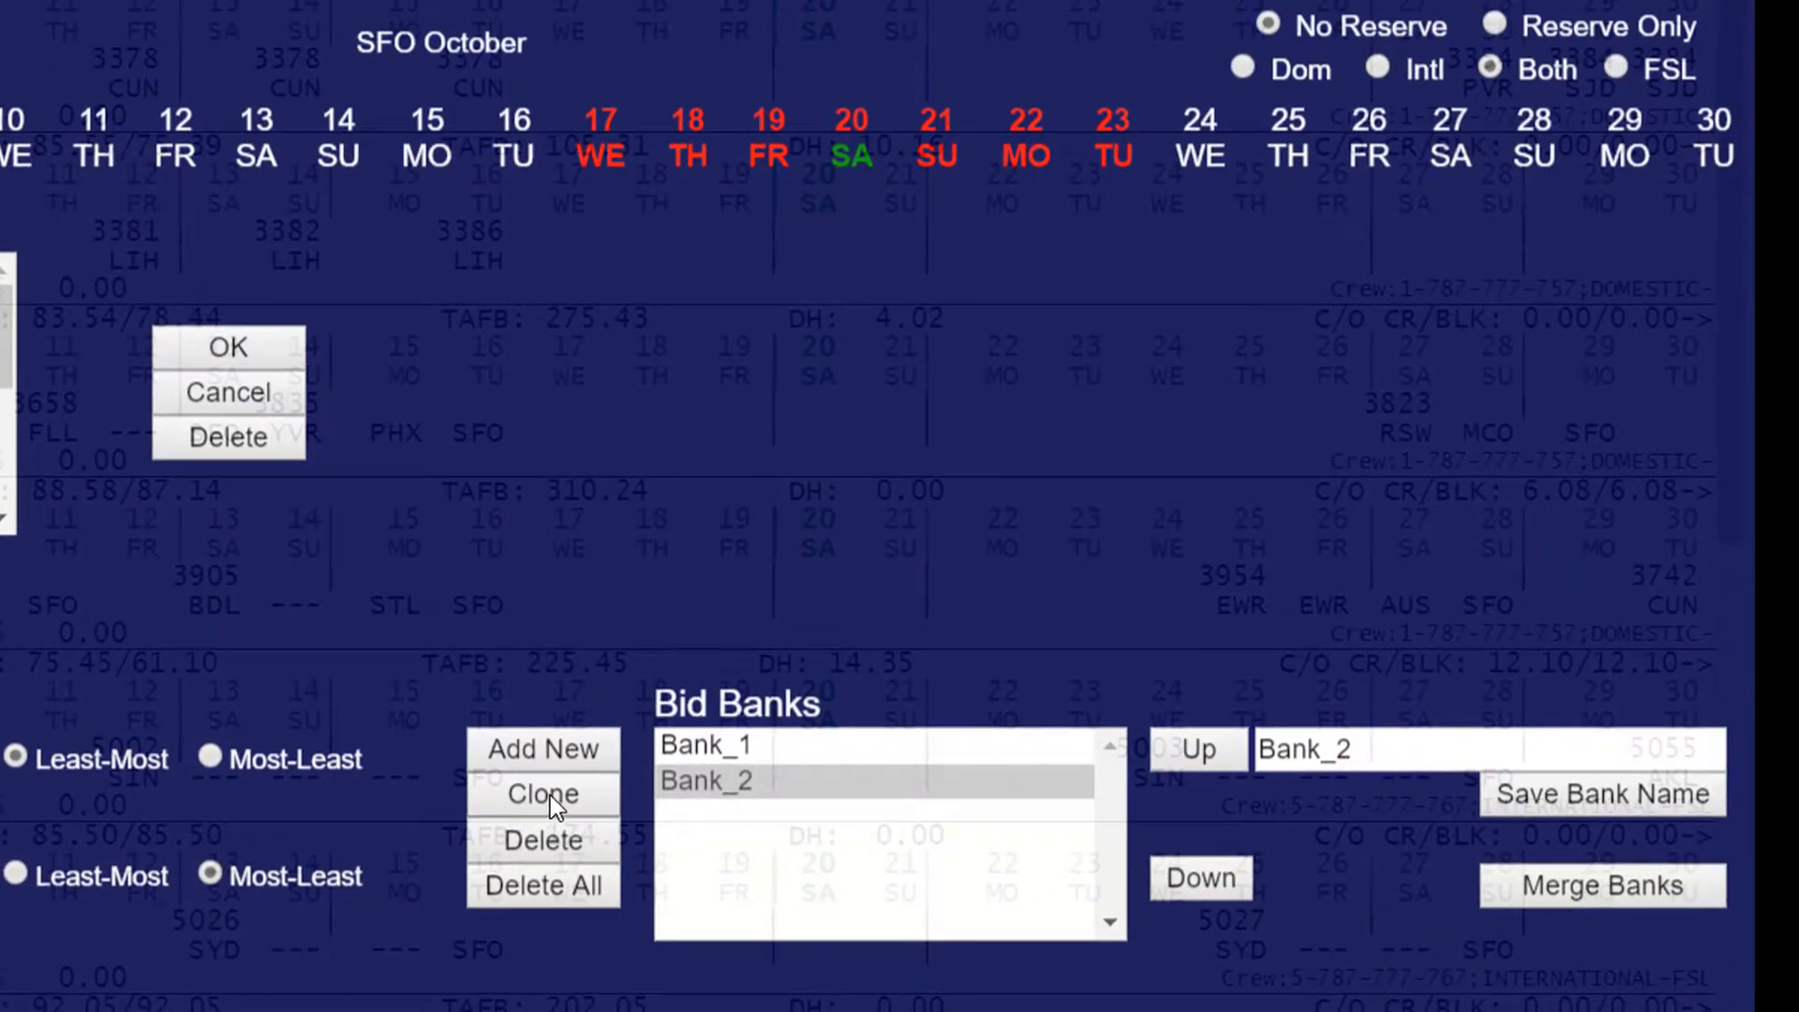
Step: Clone Bank_2, then restore October 16 and remove October 23 from the copy's selected days off
left_click(549, 796)
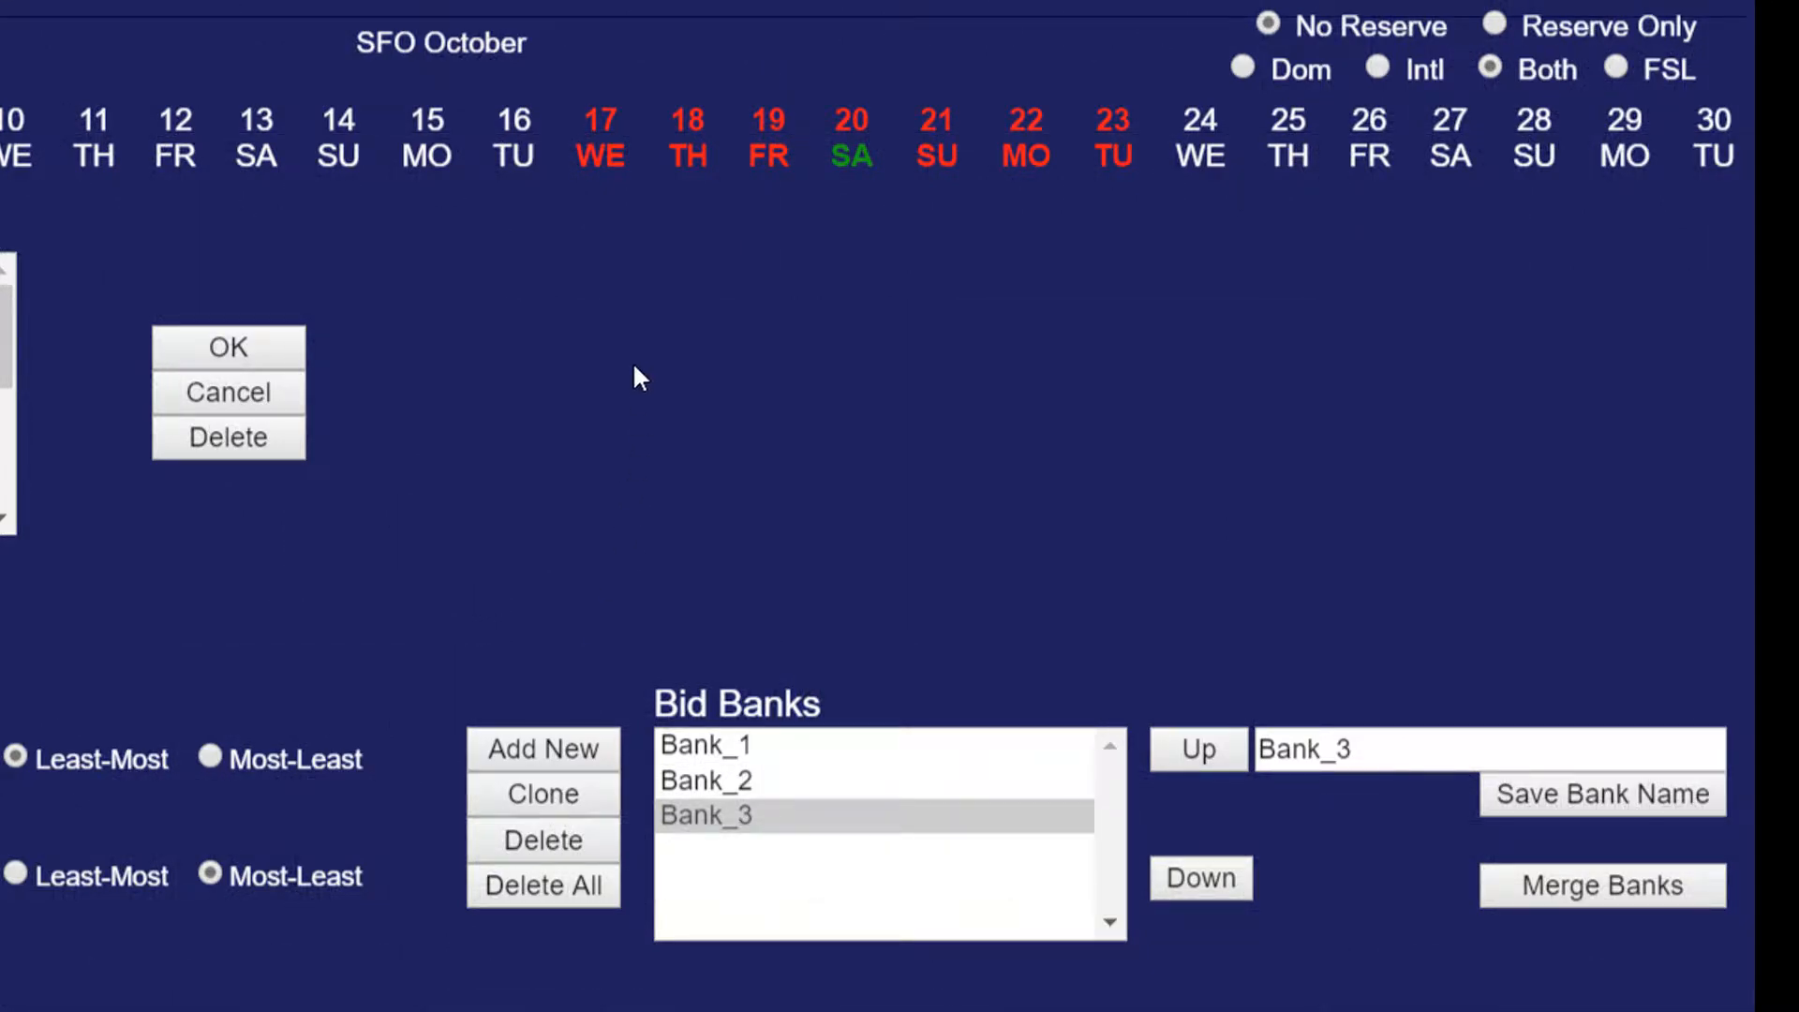
left_click(525, 164)
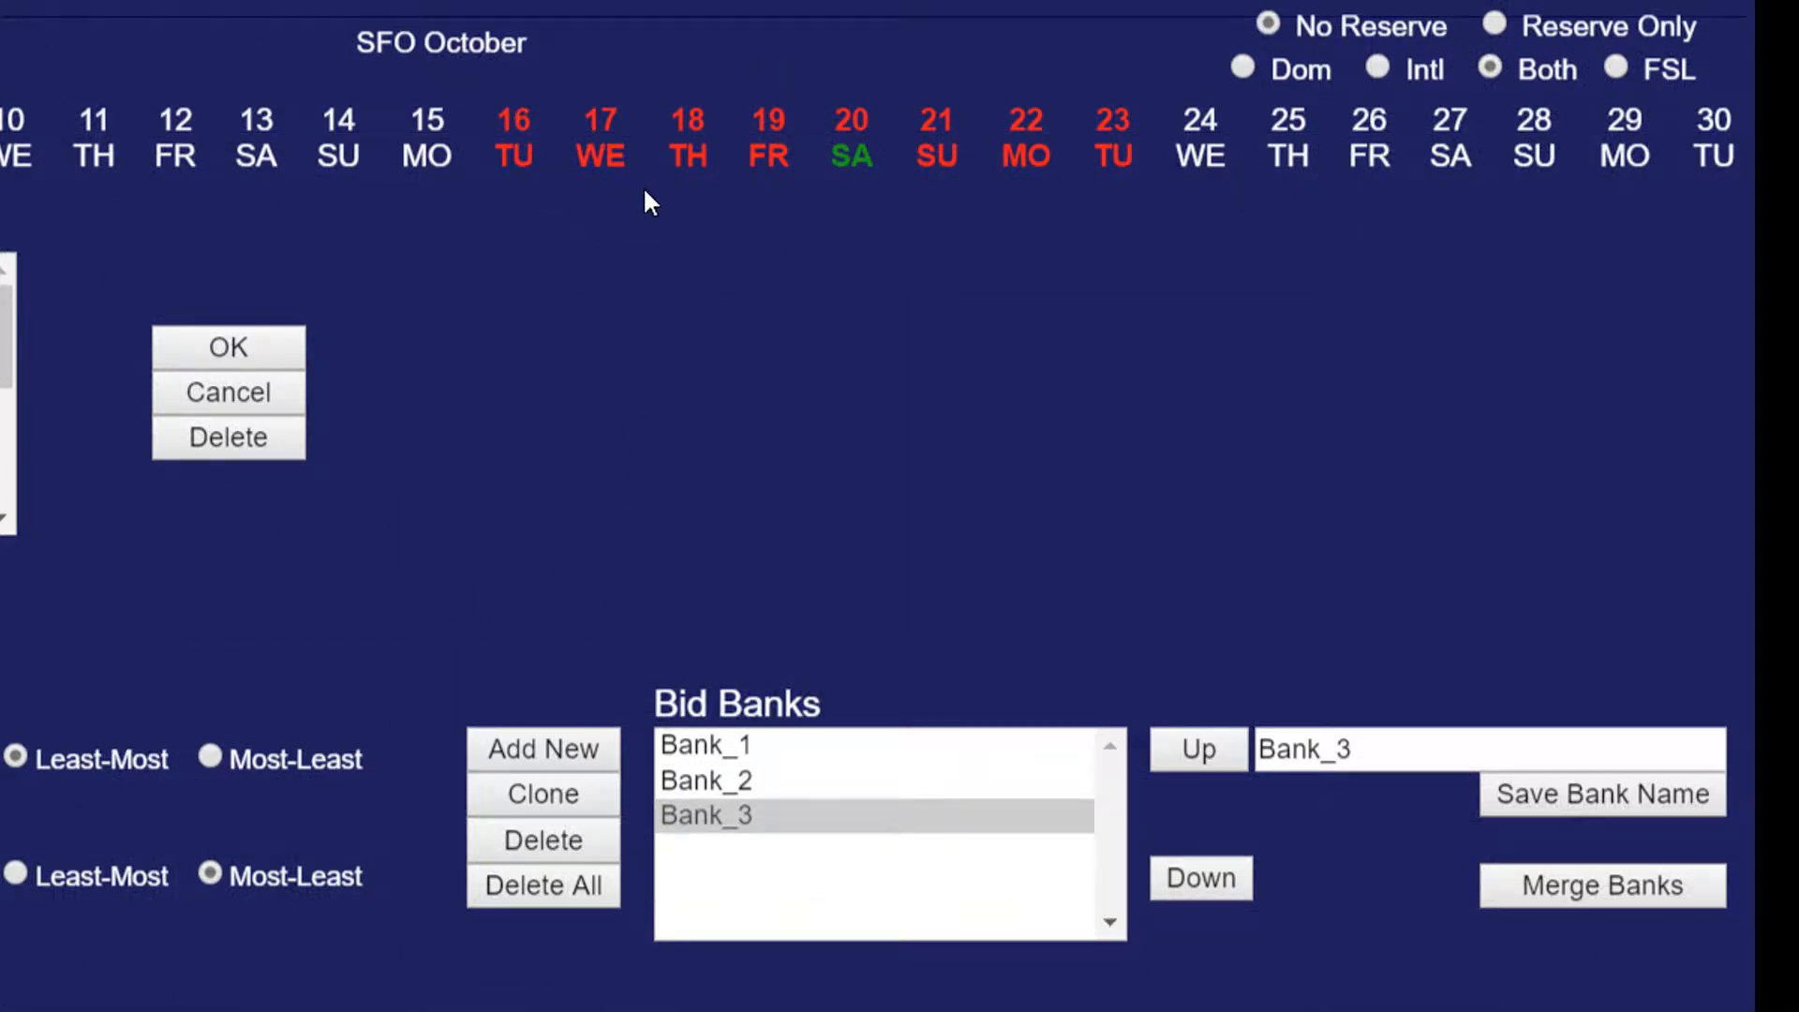
left_click(1115, 159)
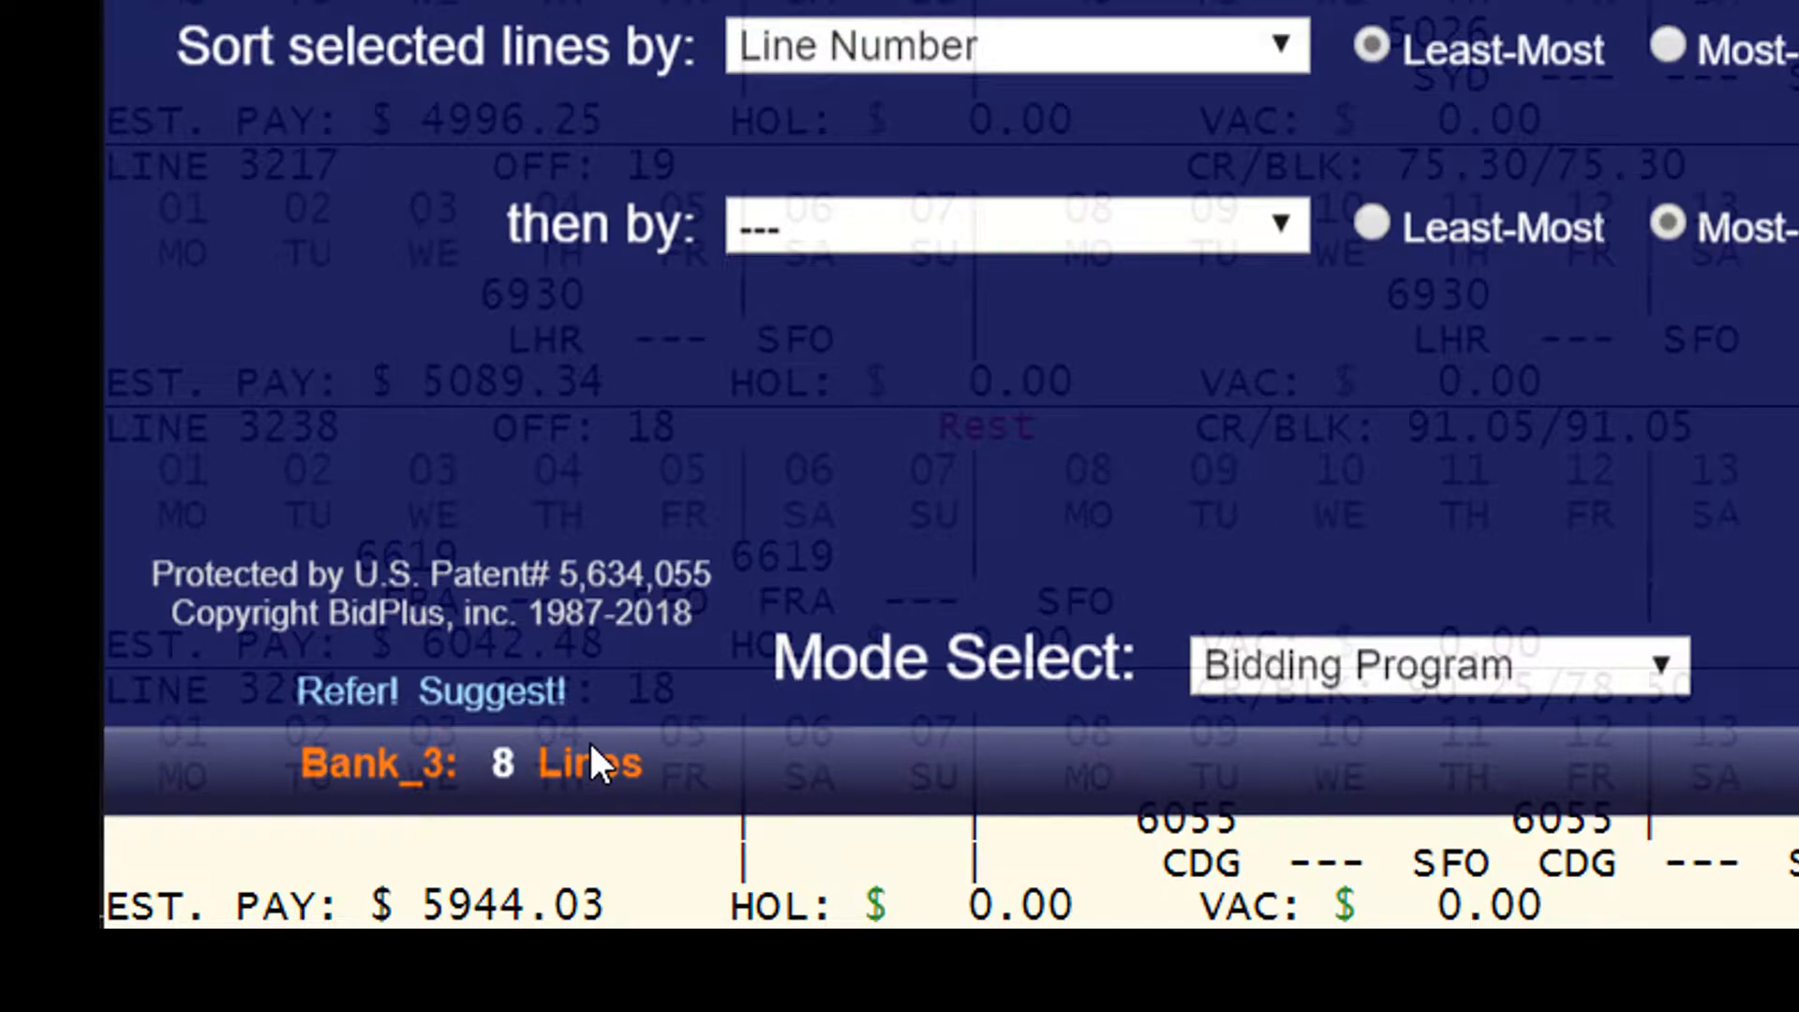
Step: Clone Bank_3 and remove October 16 from the new copy's selected days off
left_click(588, 740)
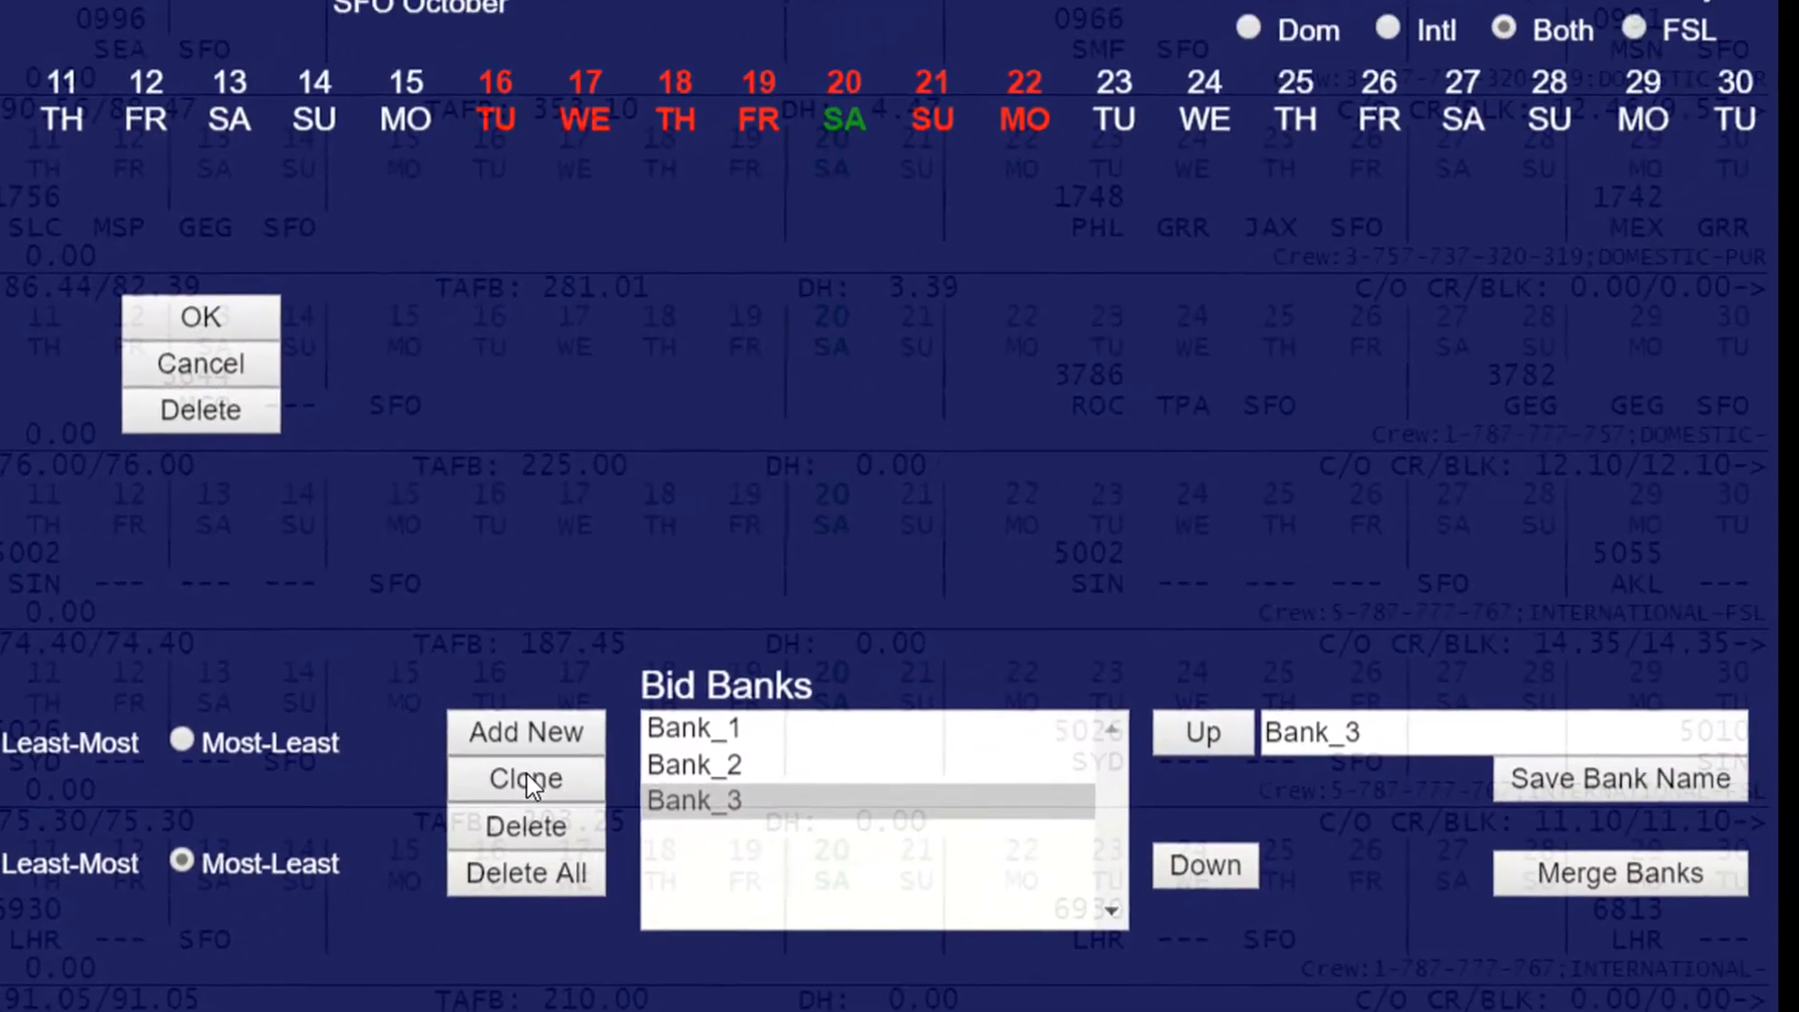
left_click(816, 663)
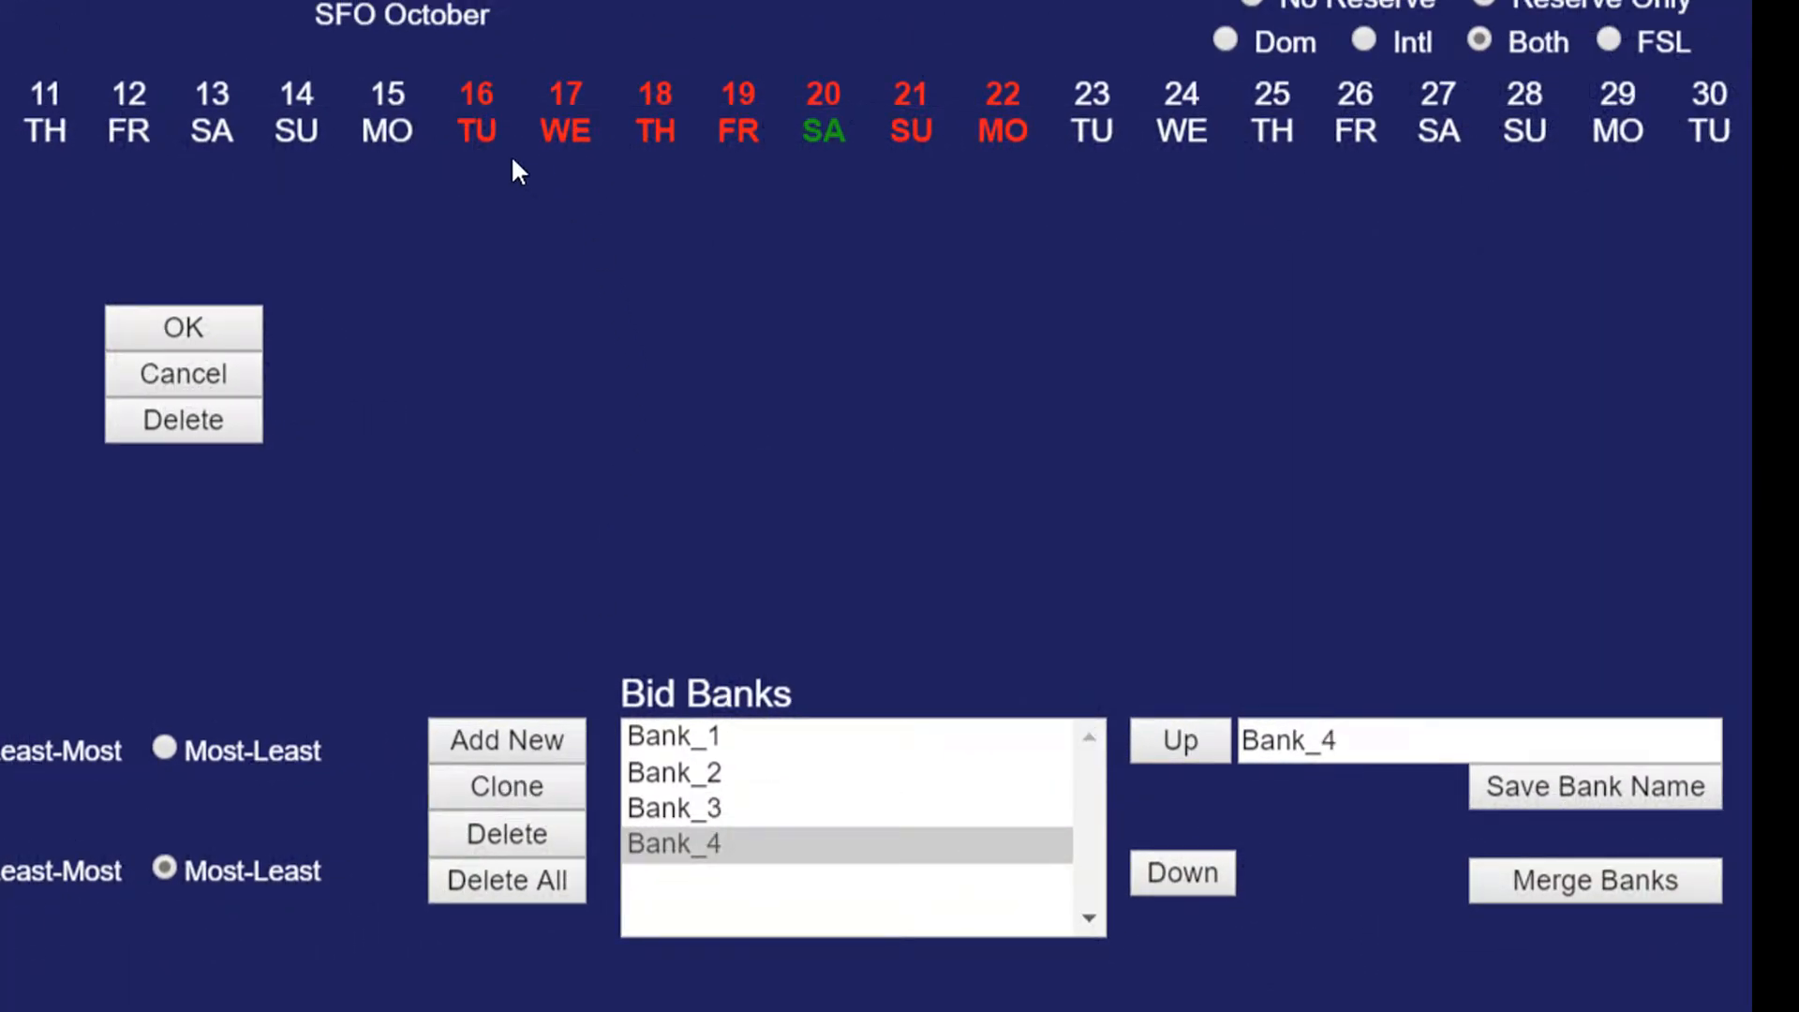
left_click(482, 139)
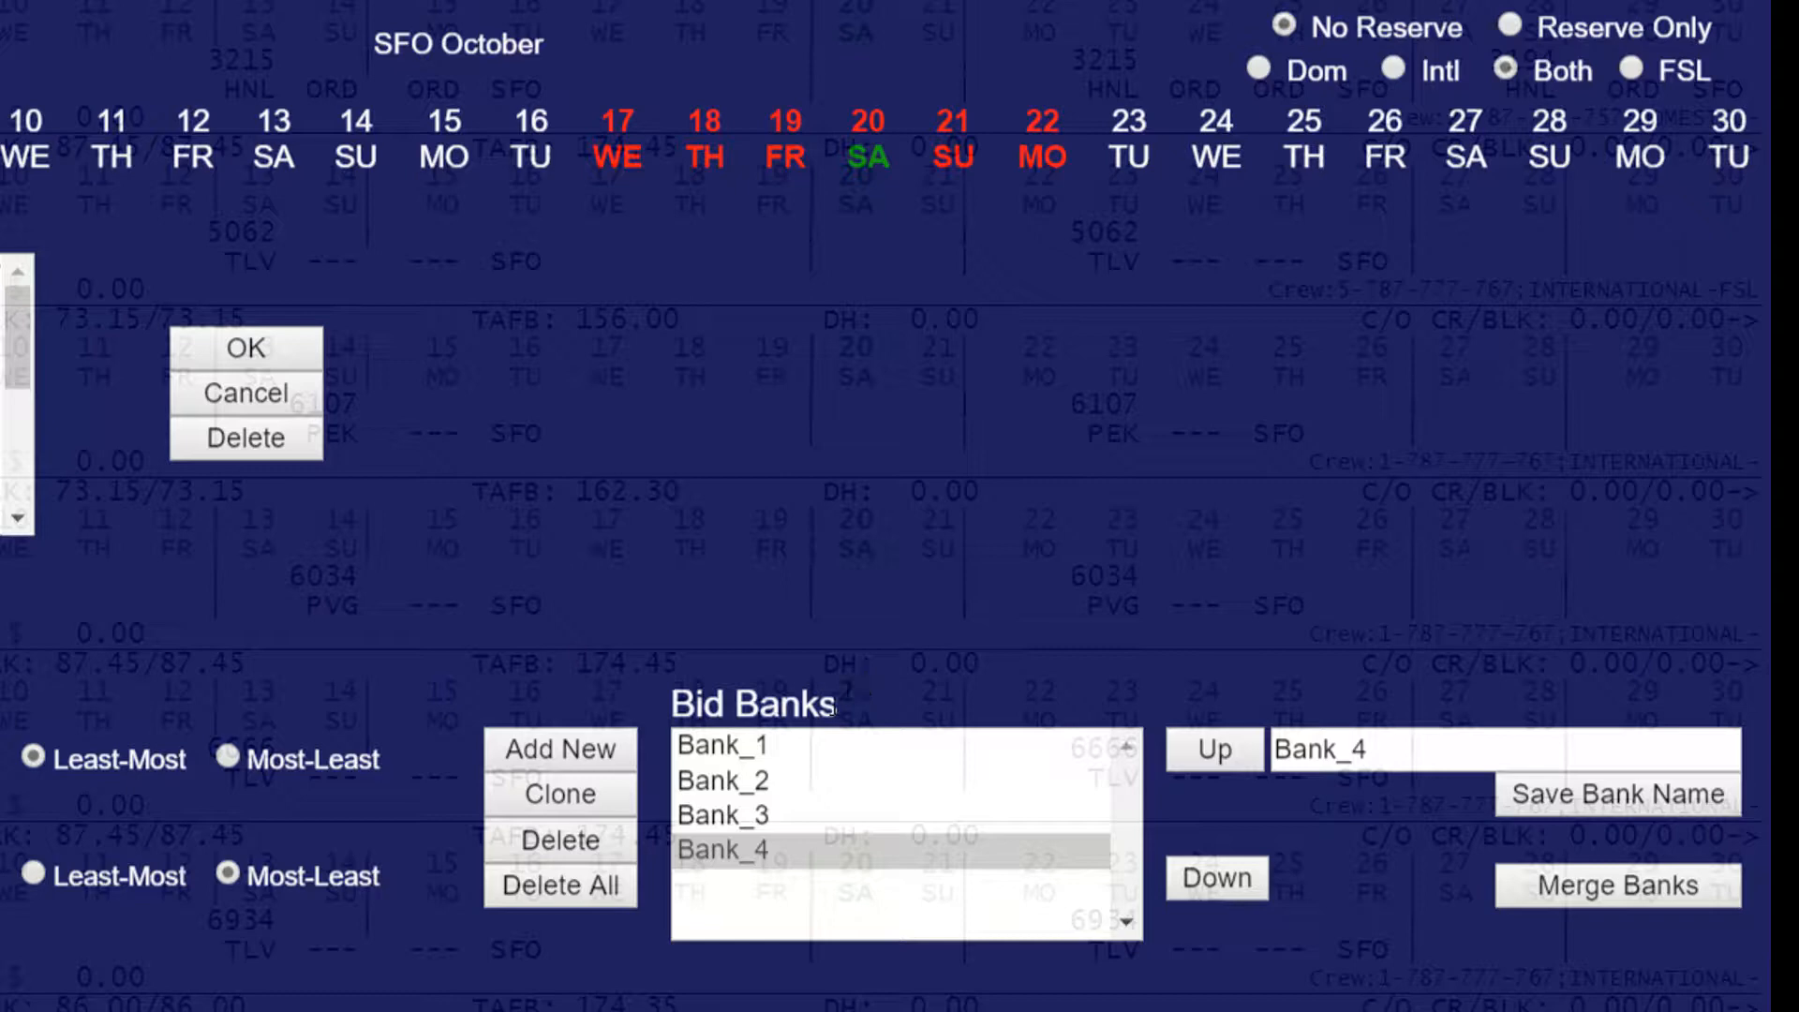
Step: Delete all bid banks and add a value search for 1.00 hours of Credit Time (Min)
left_click(570, 891)
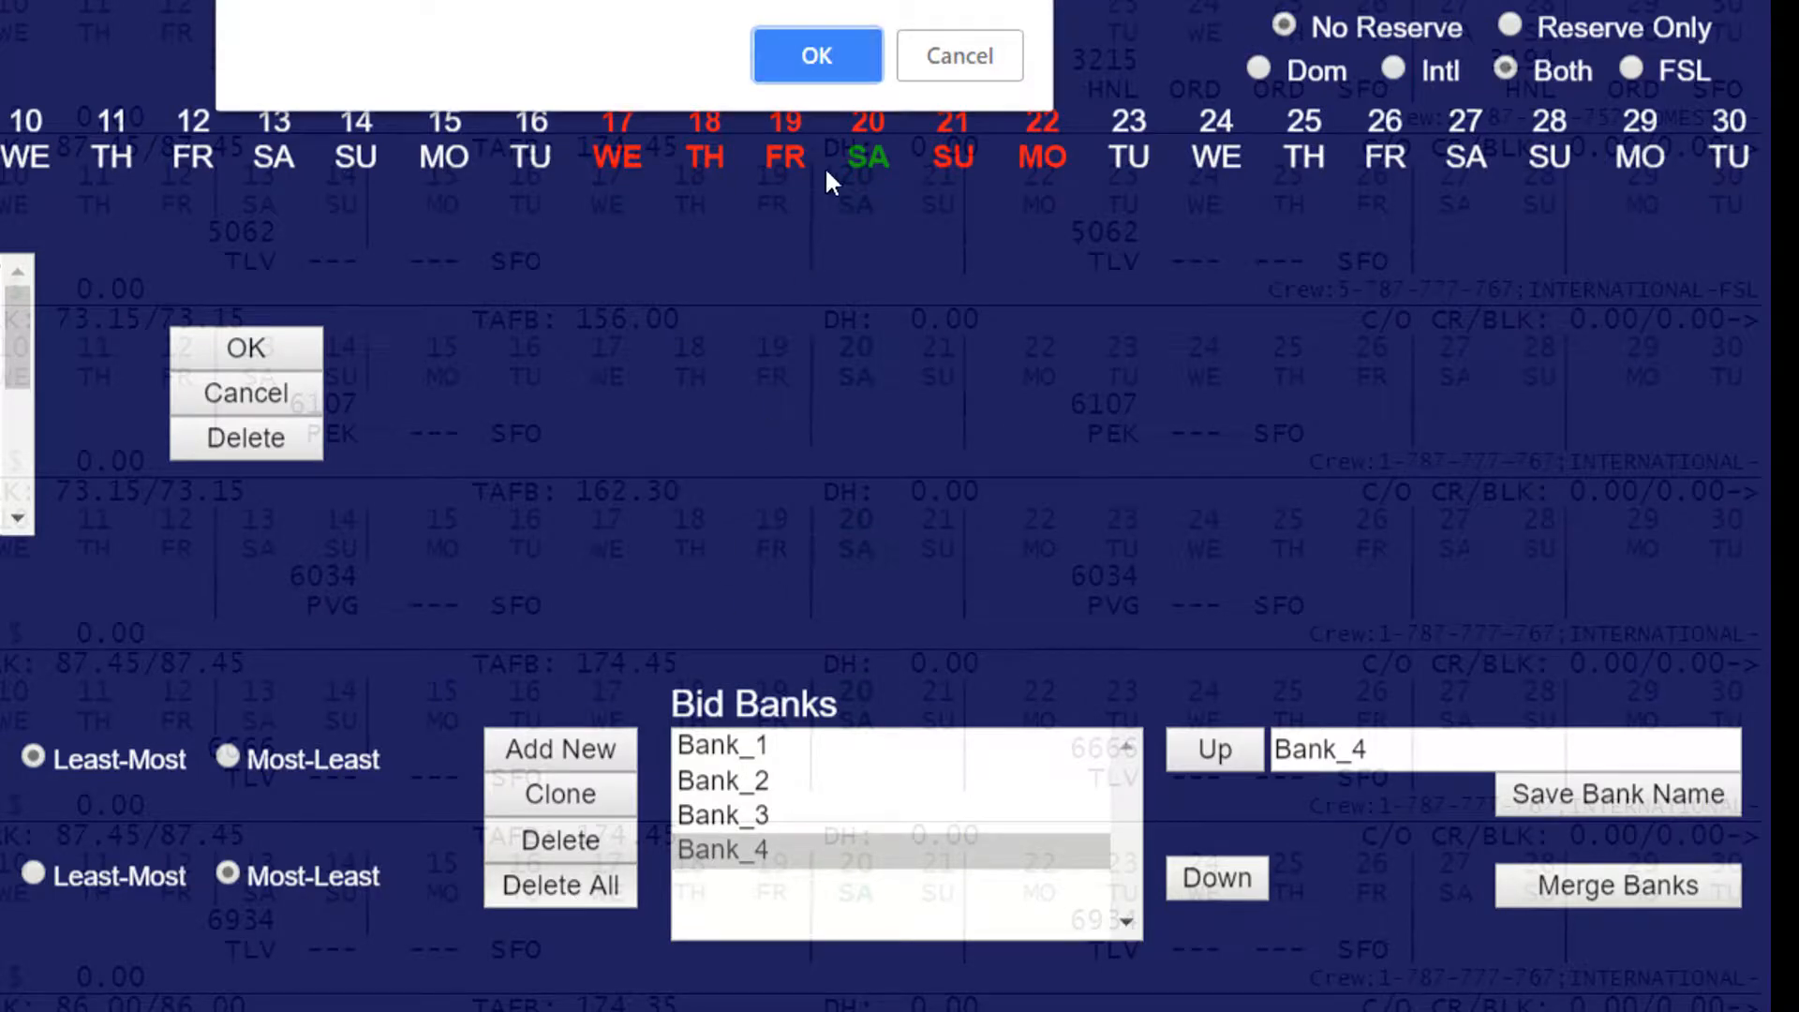
left_click(836, 60)
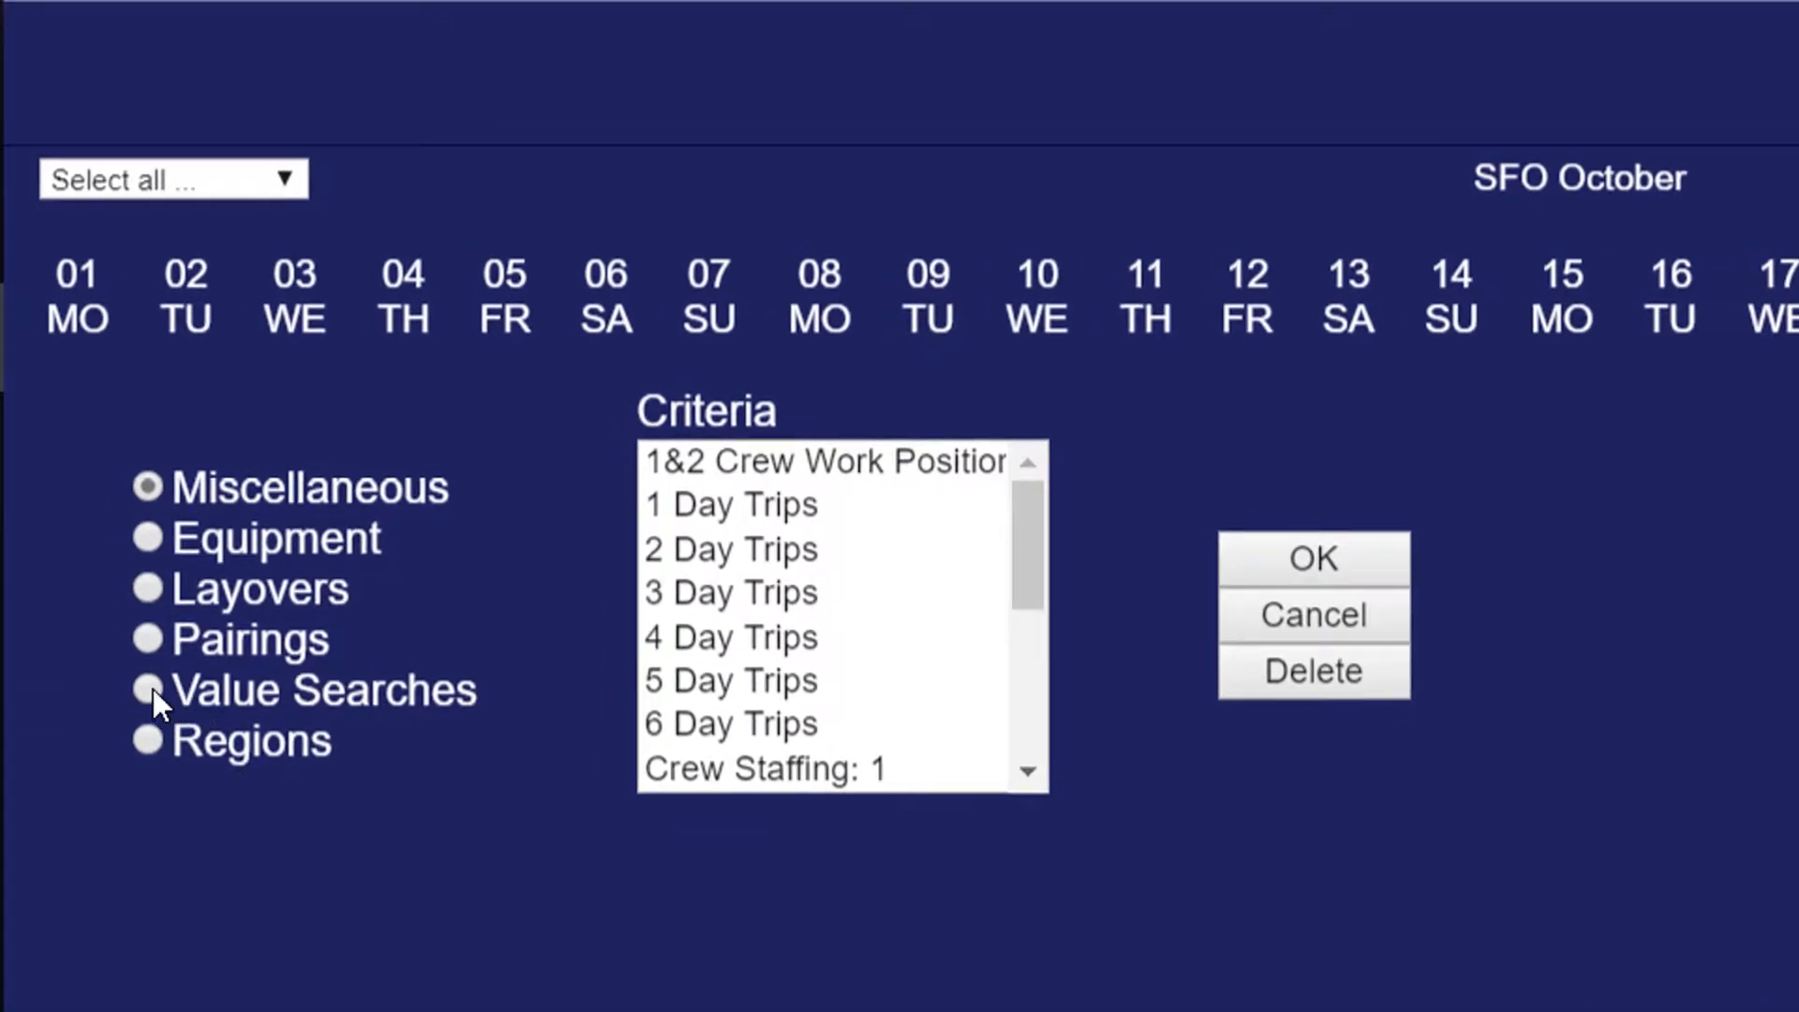
left_click(154, 690)
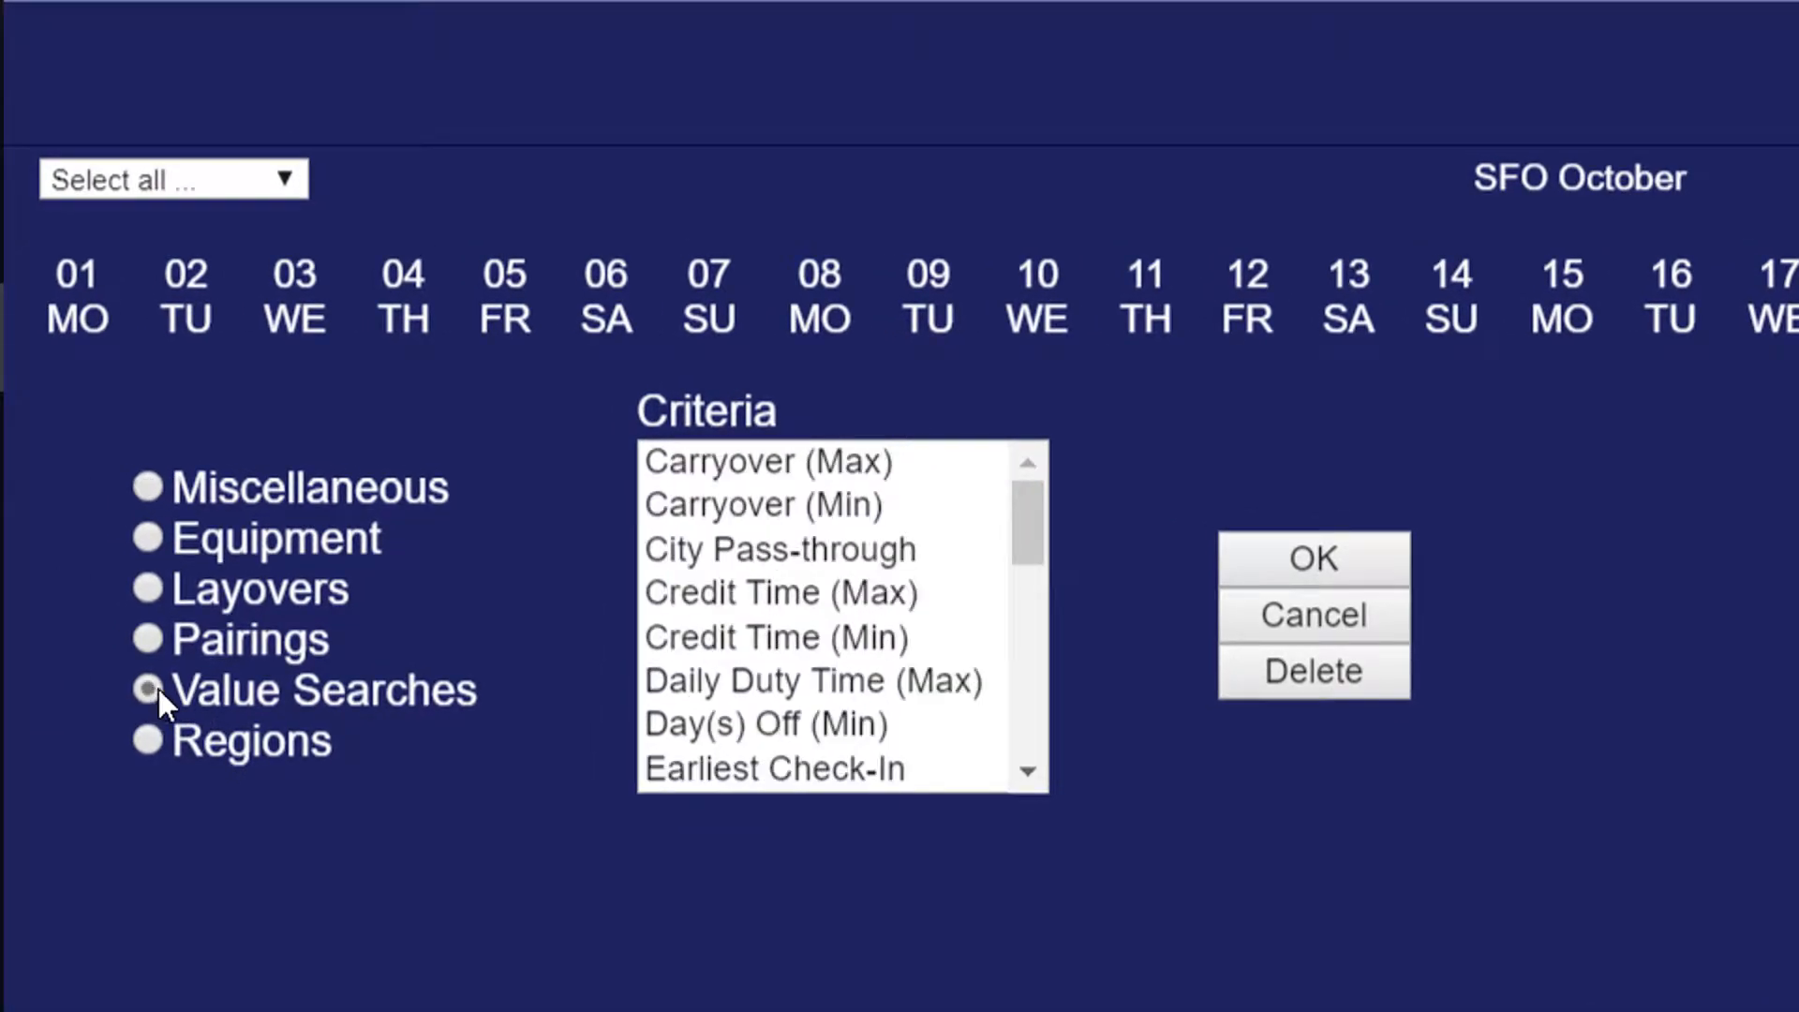
left_click(773, 635)
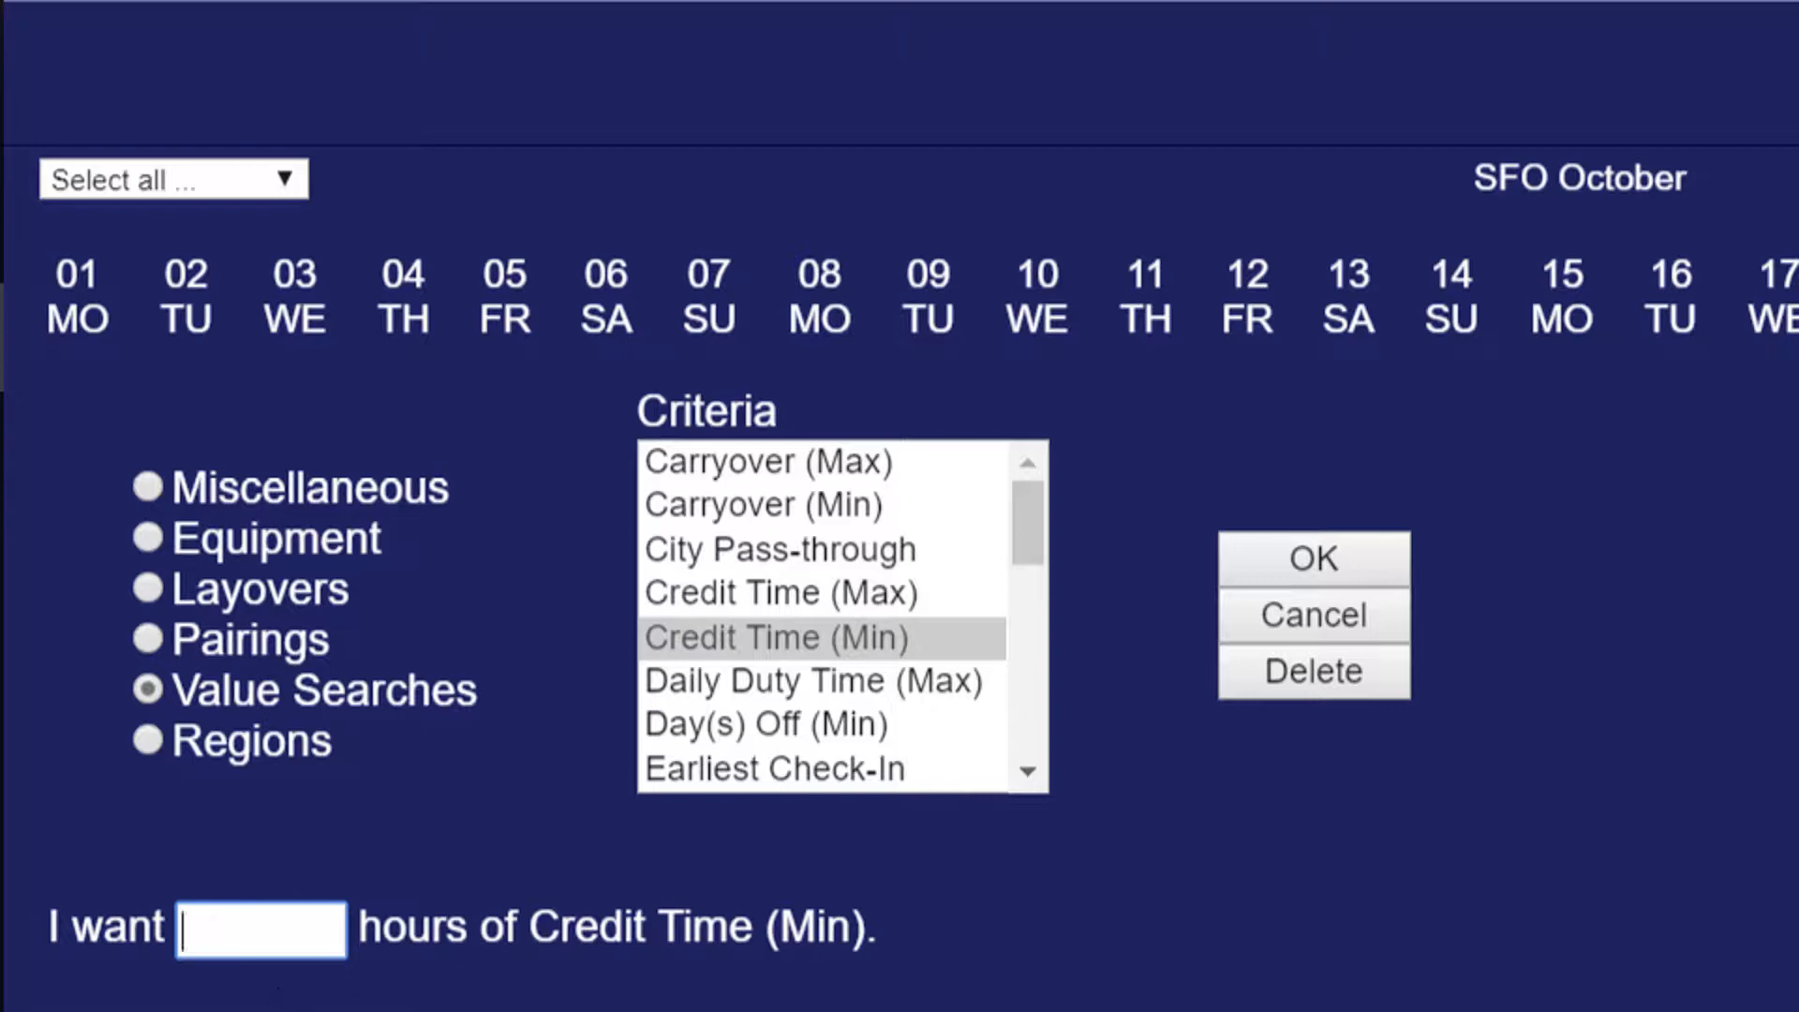
type("1.00")
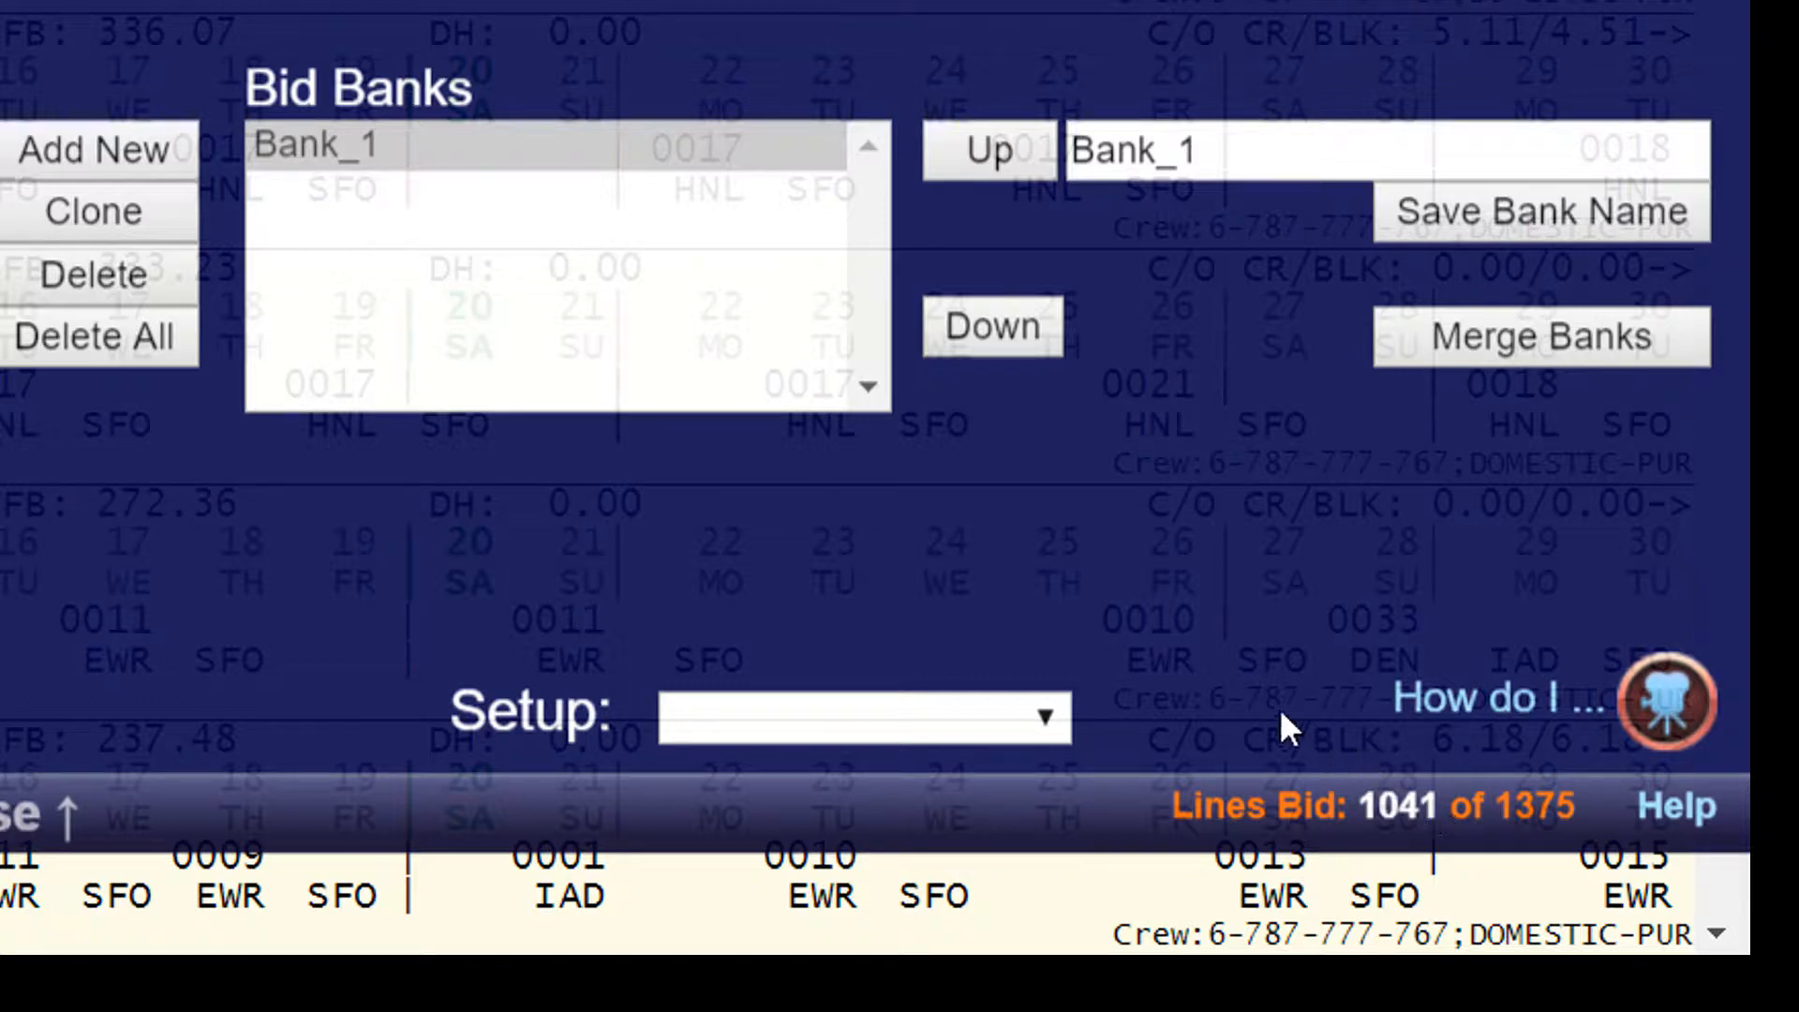
Step: Sort Bank_1's selected lines by contiguous days off between the 16th and the 23rd
left_click(576, 150)
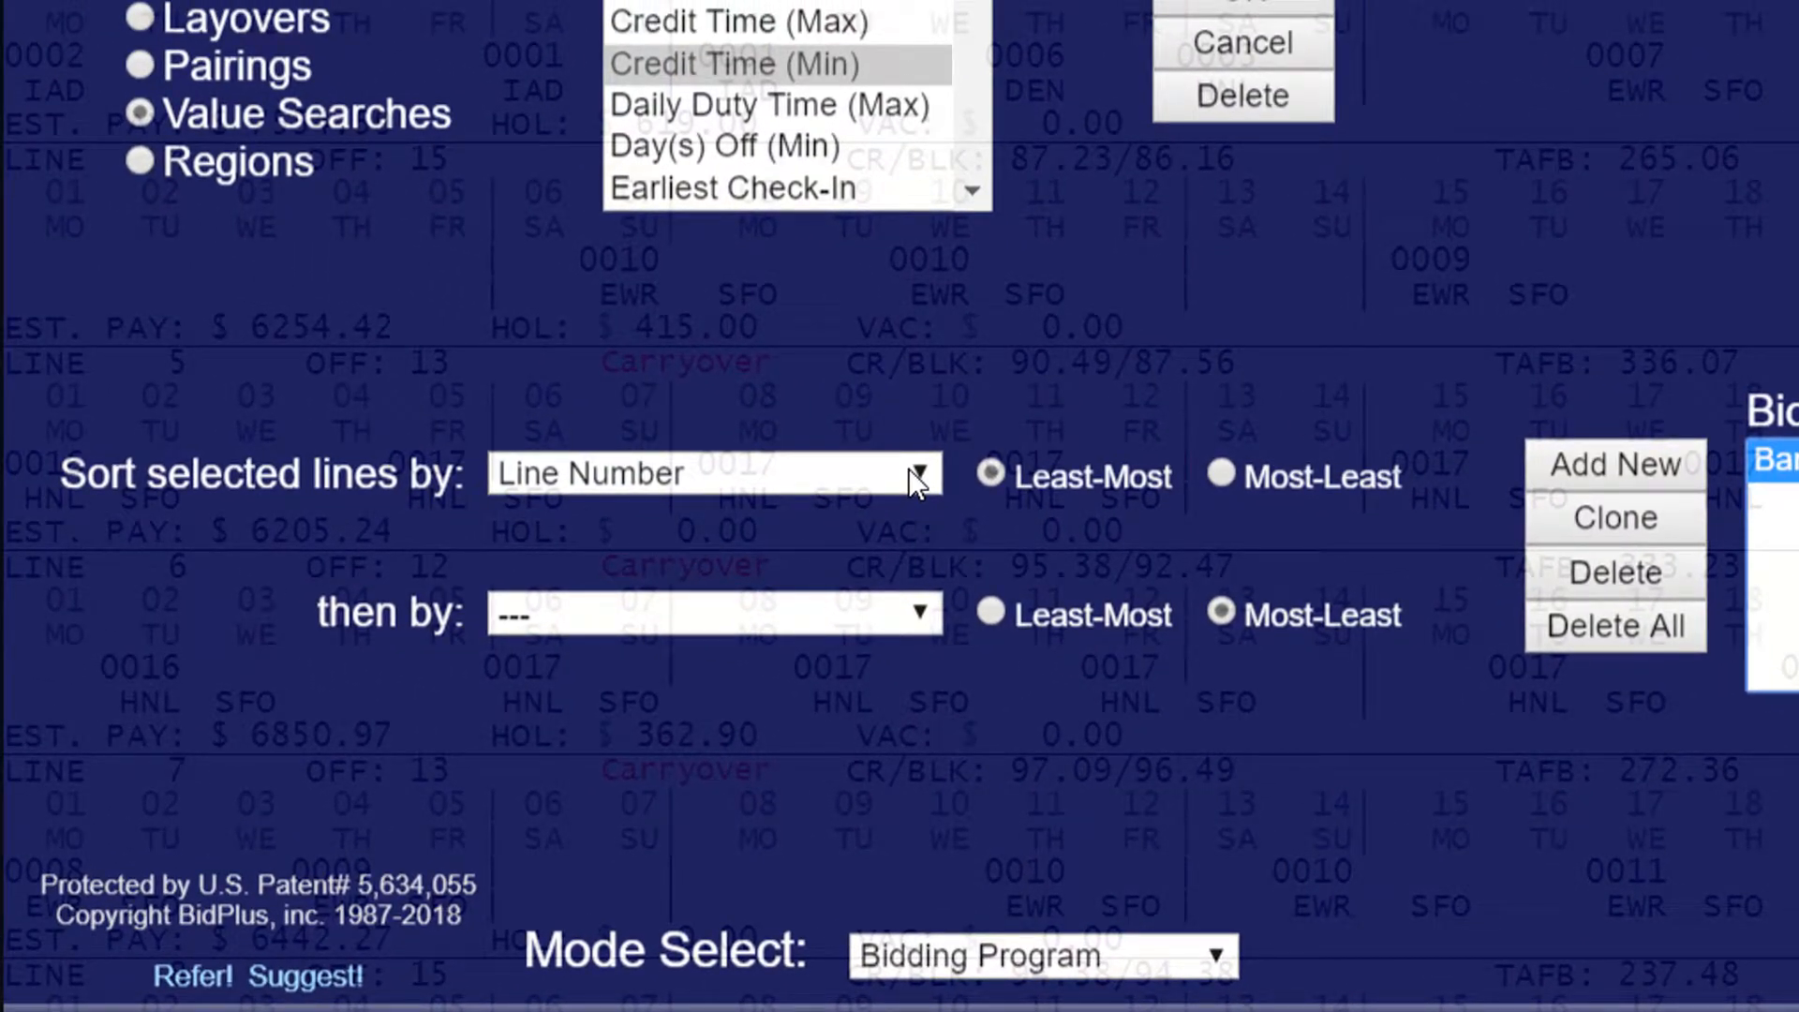
left_click(917, 475)
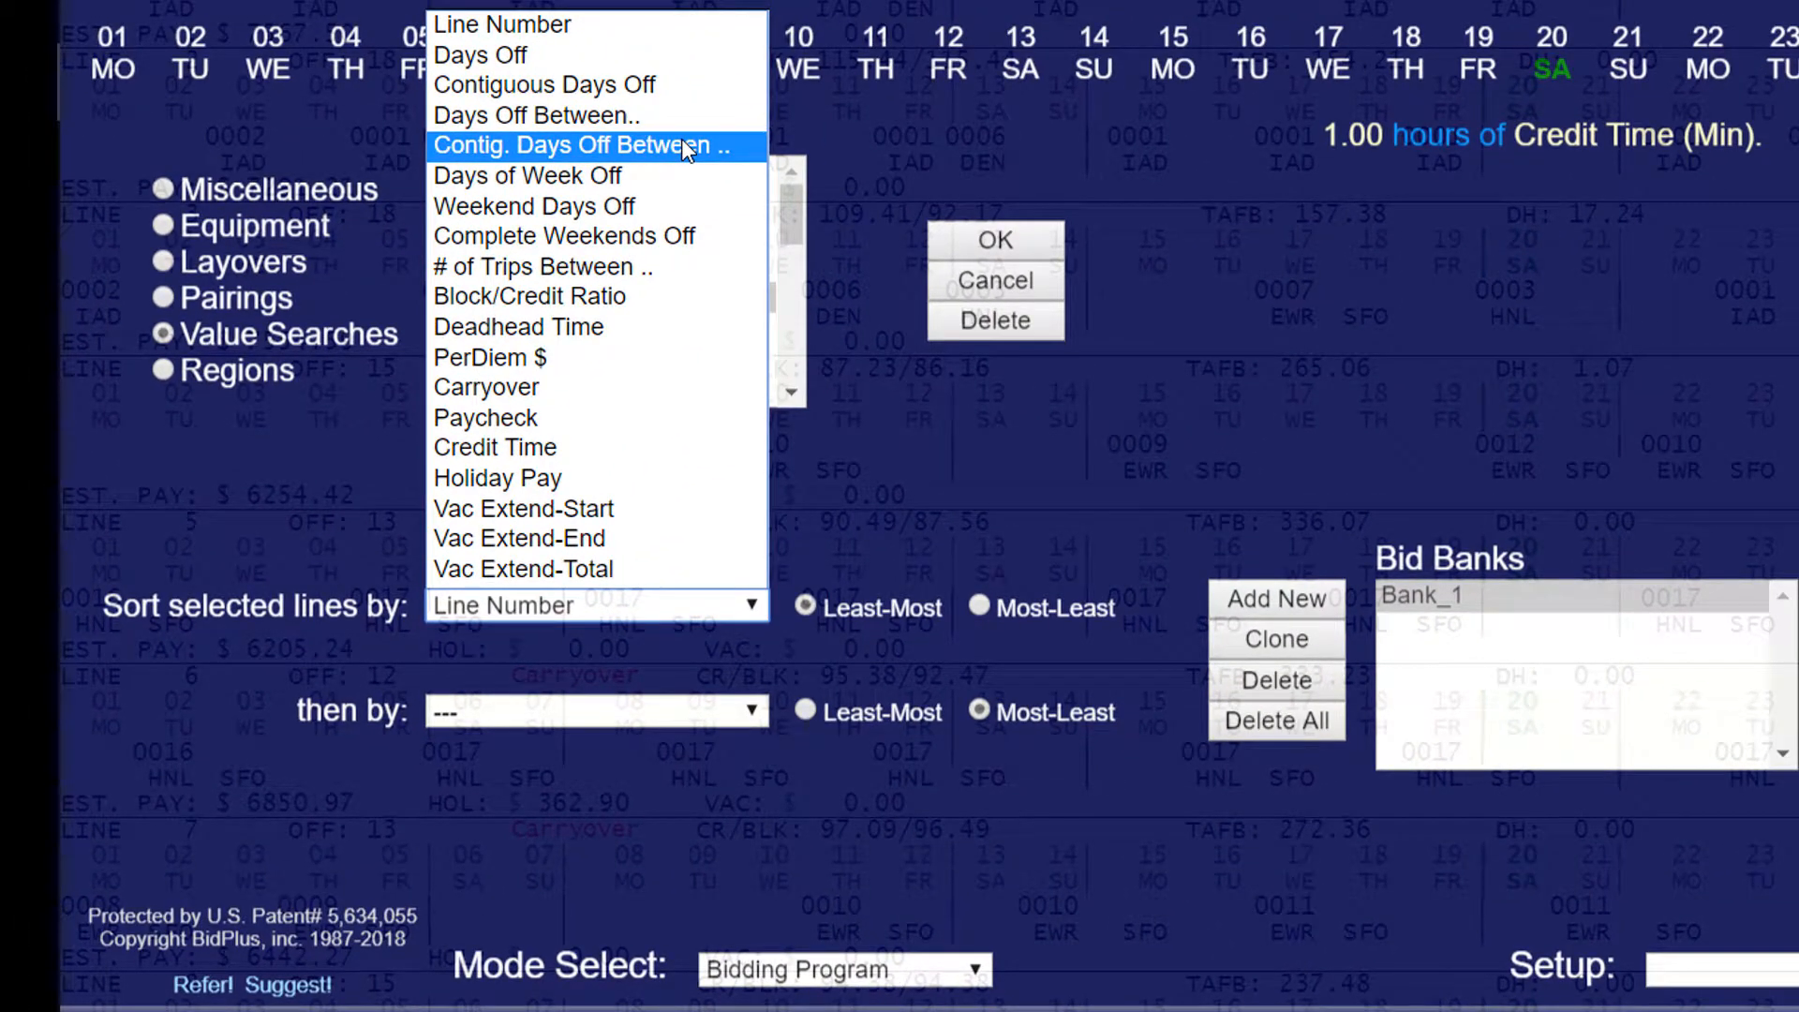
left_click(682, 145)
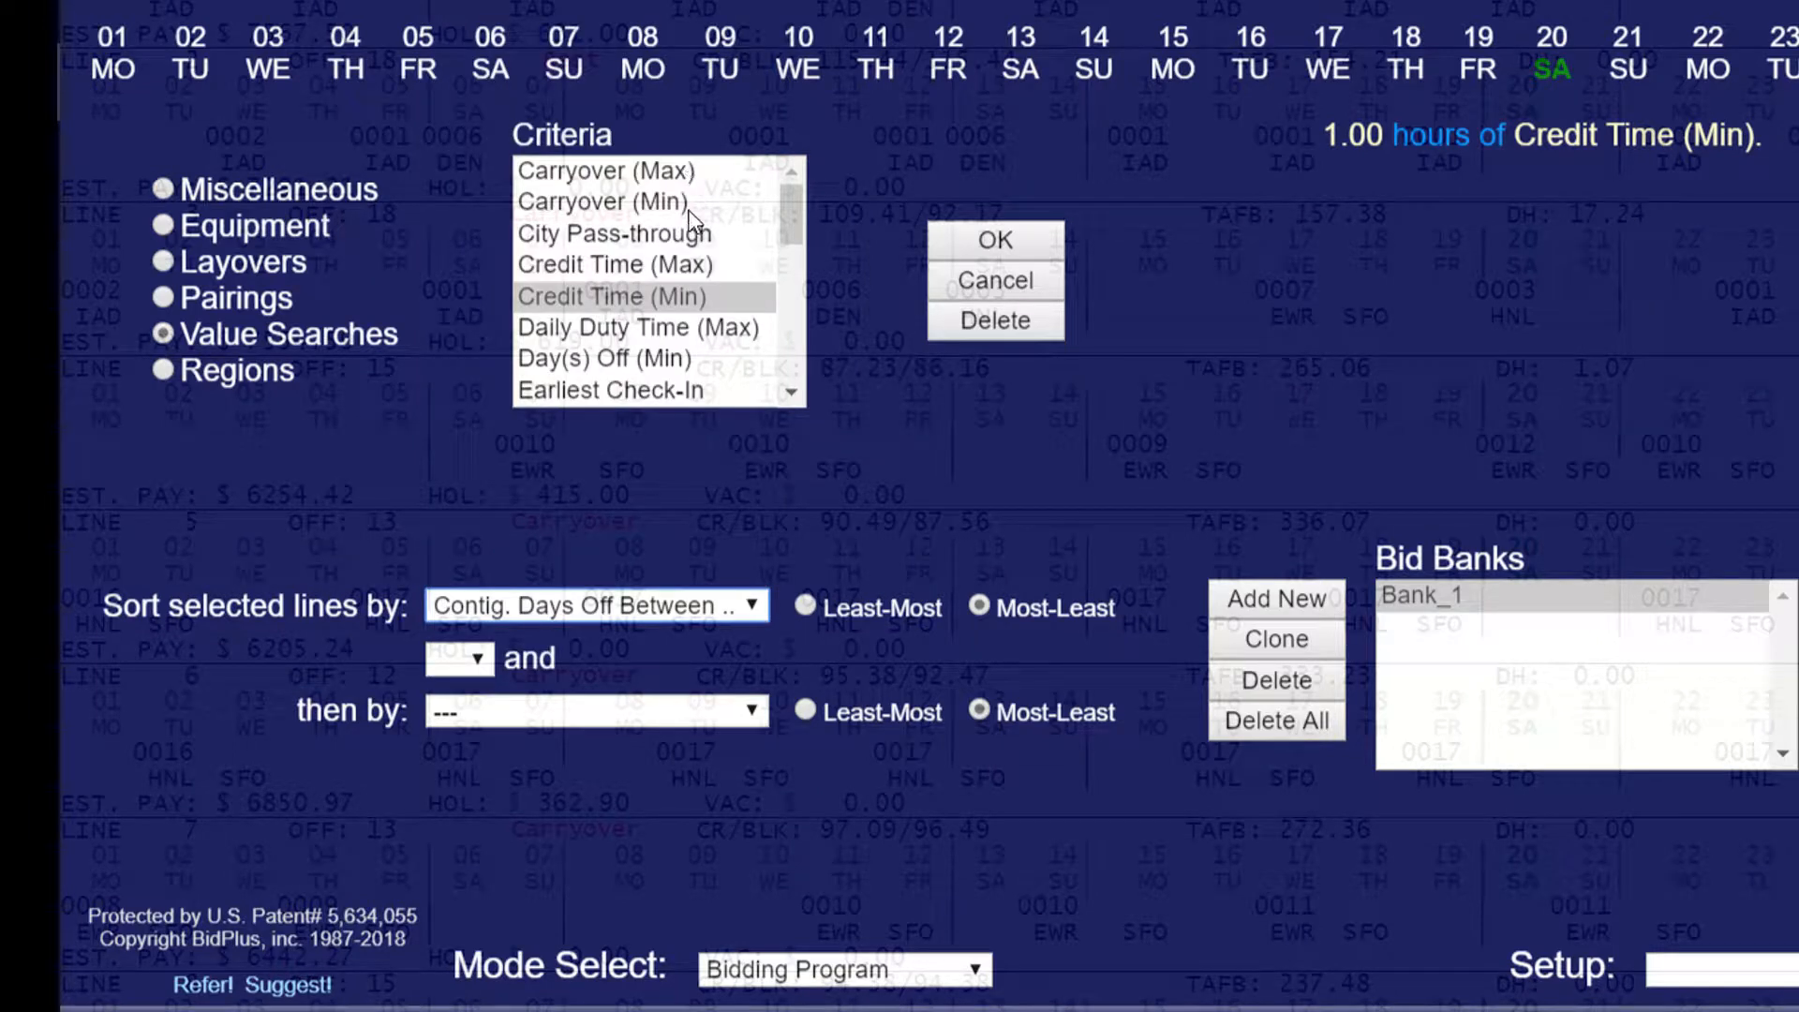
left_click(481, 658)
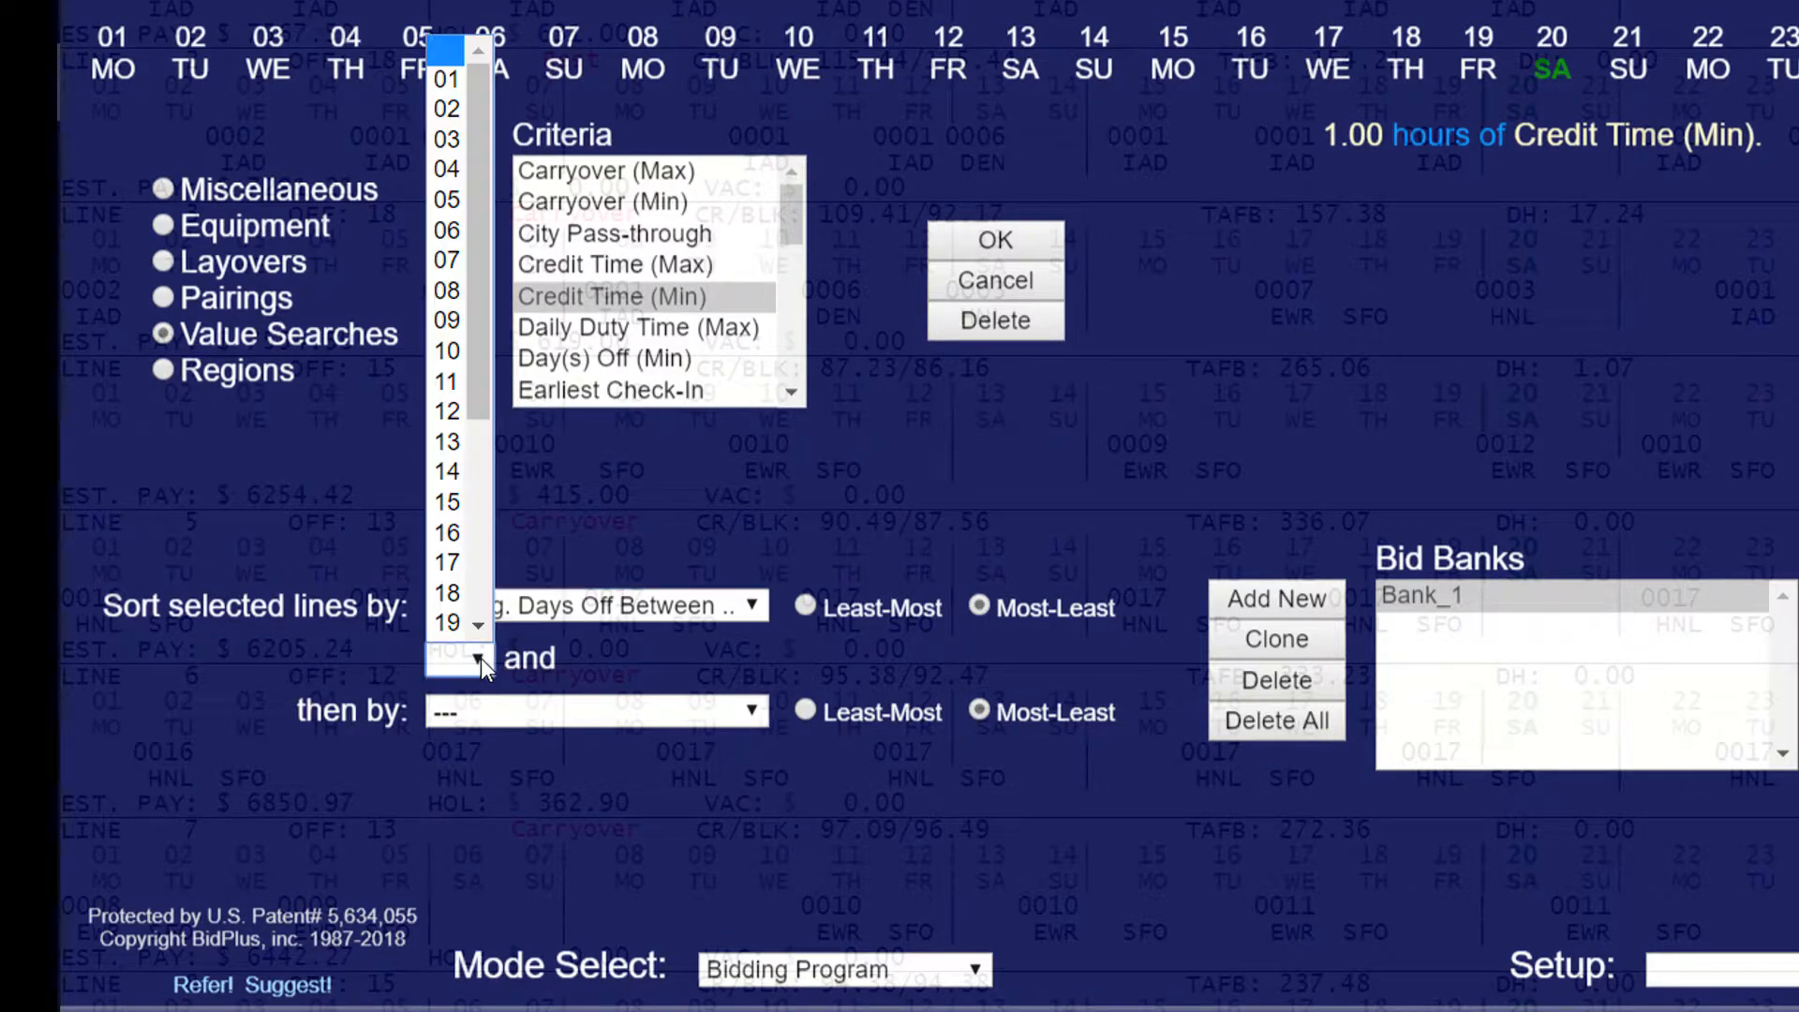
left_click(459, 536)
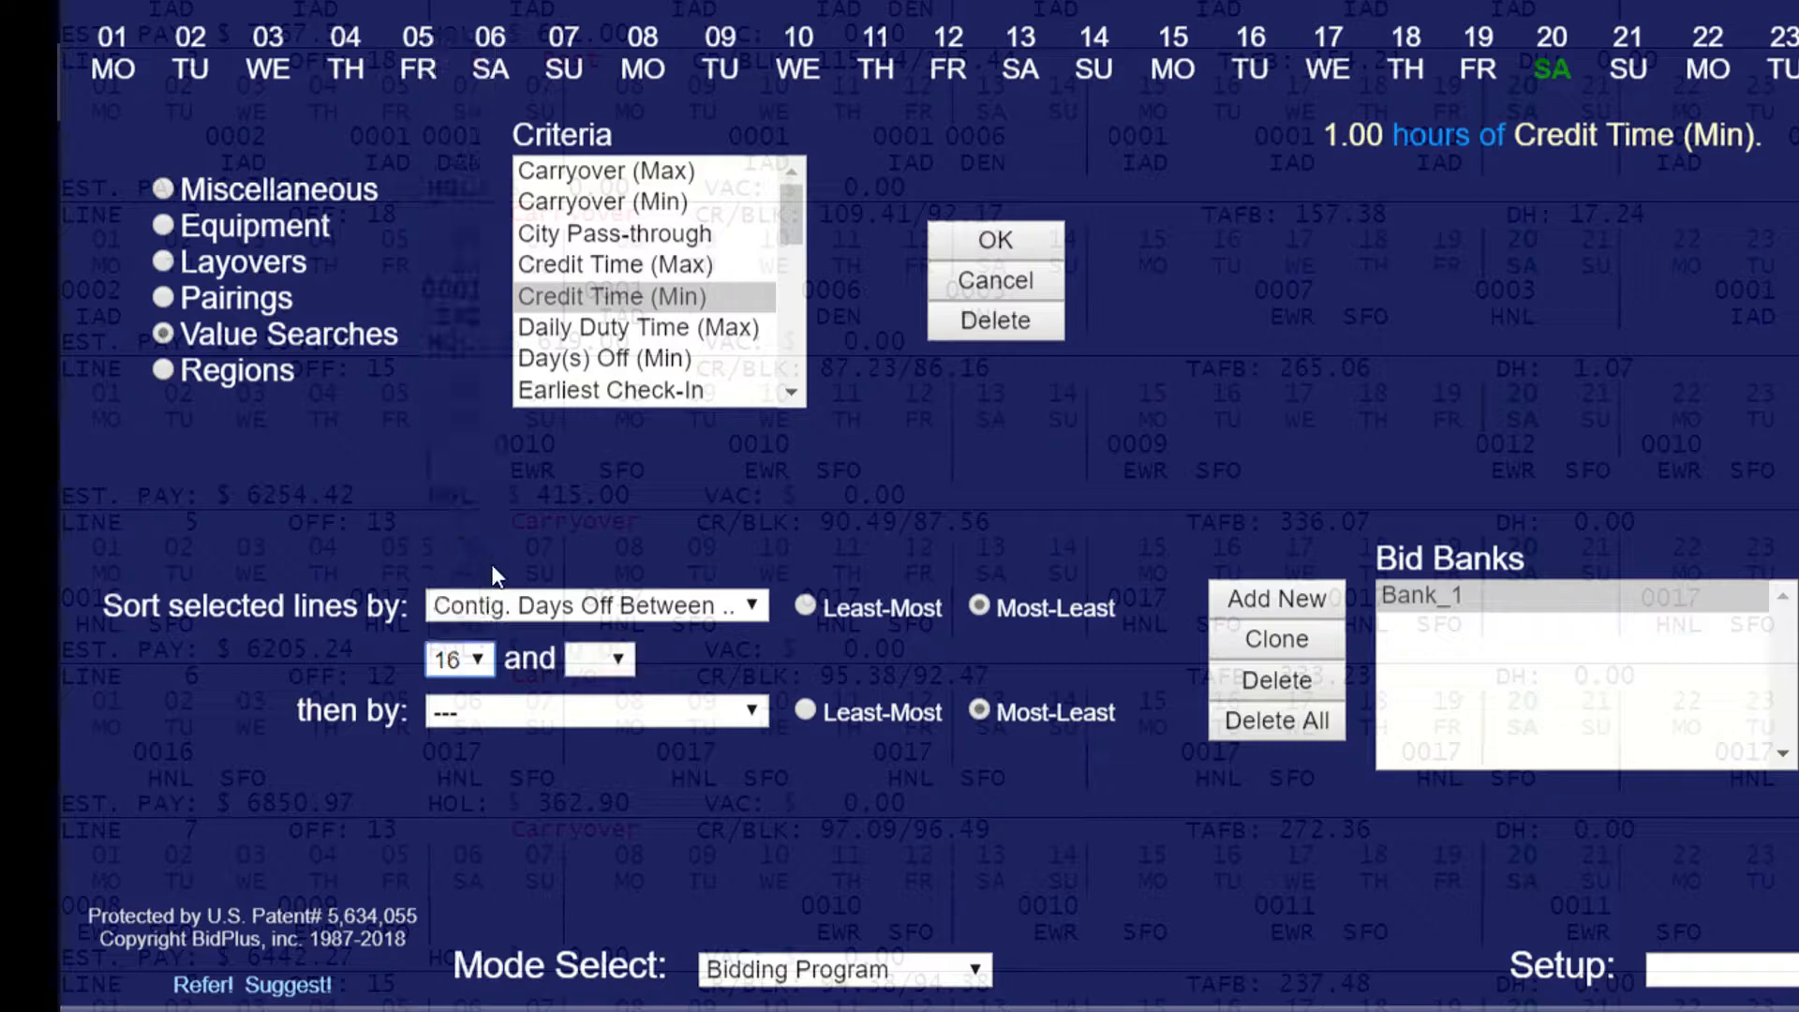
left_click(616, 660)
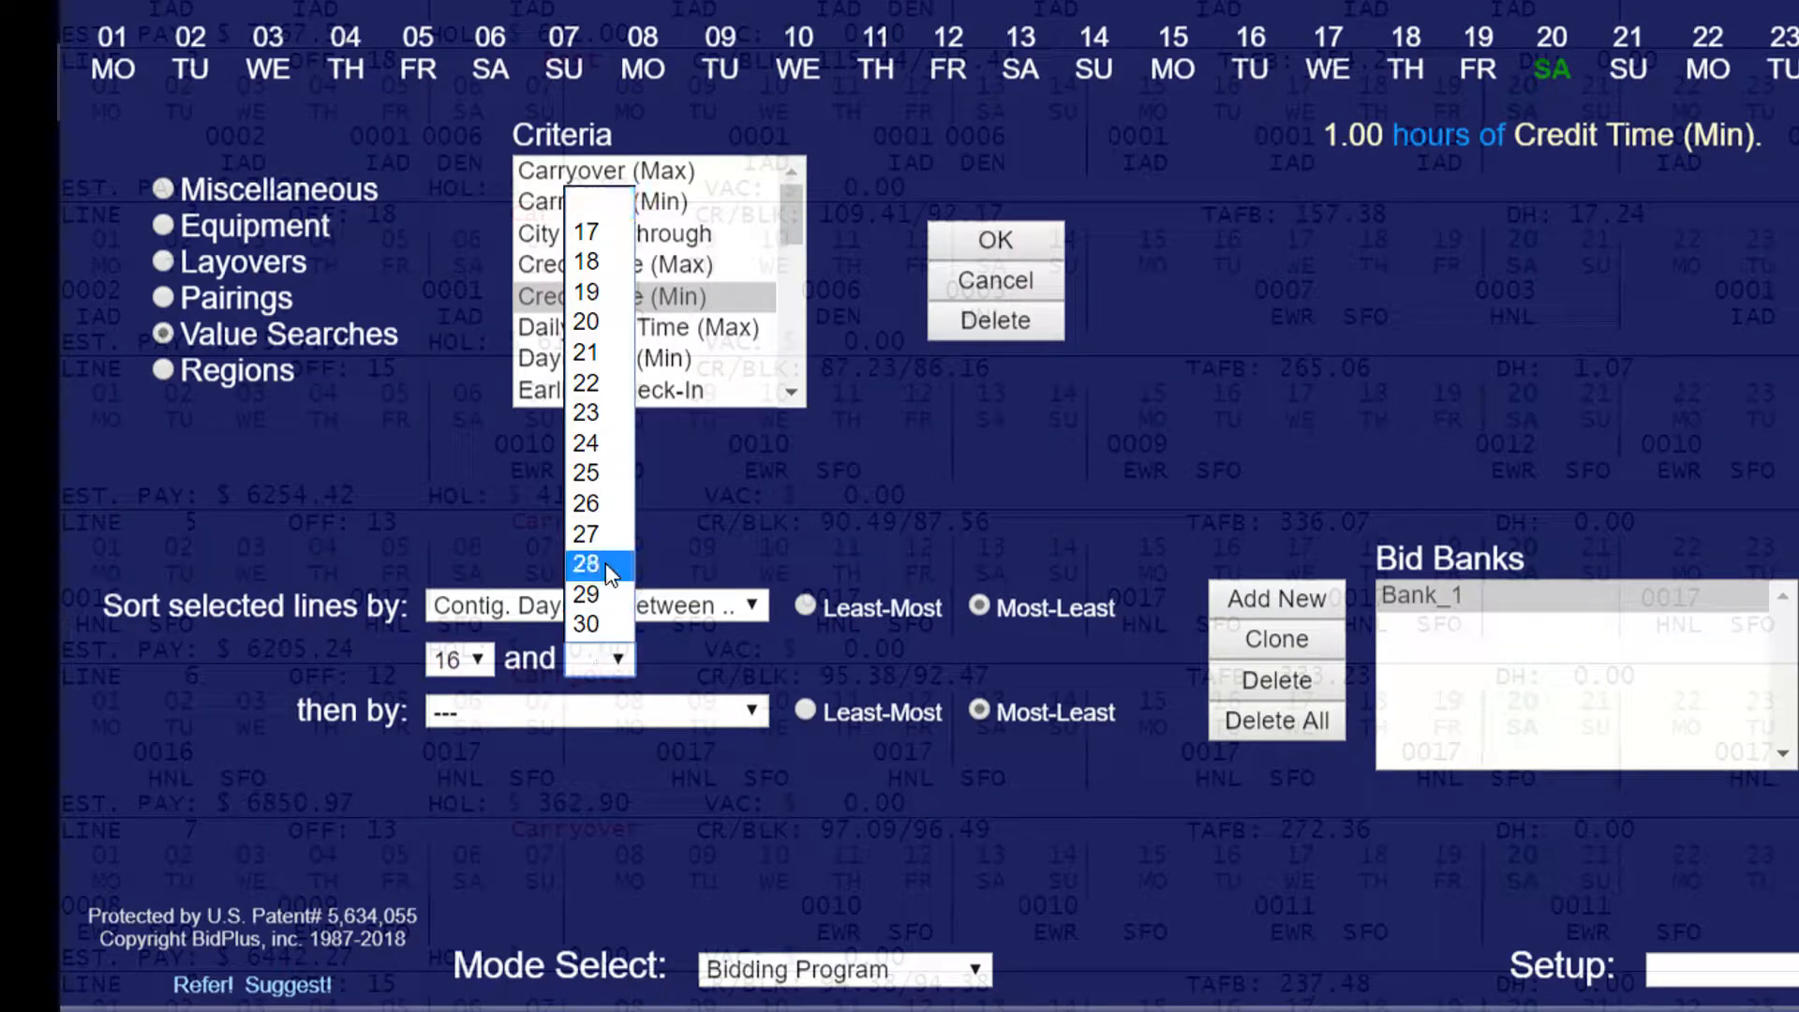
left_click(588, 414)
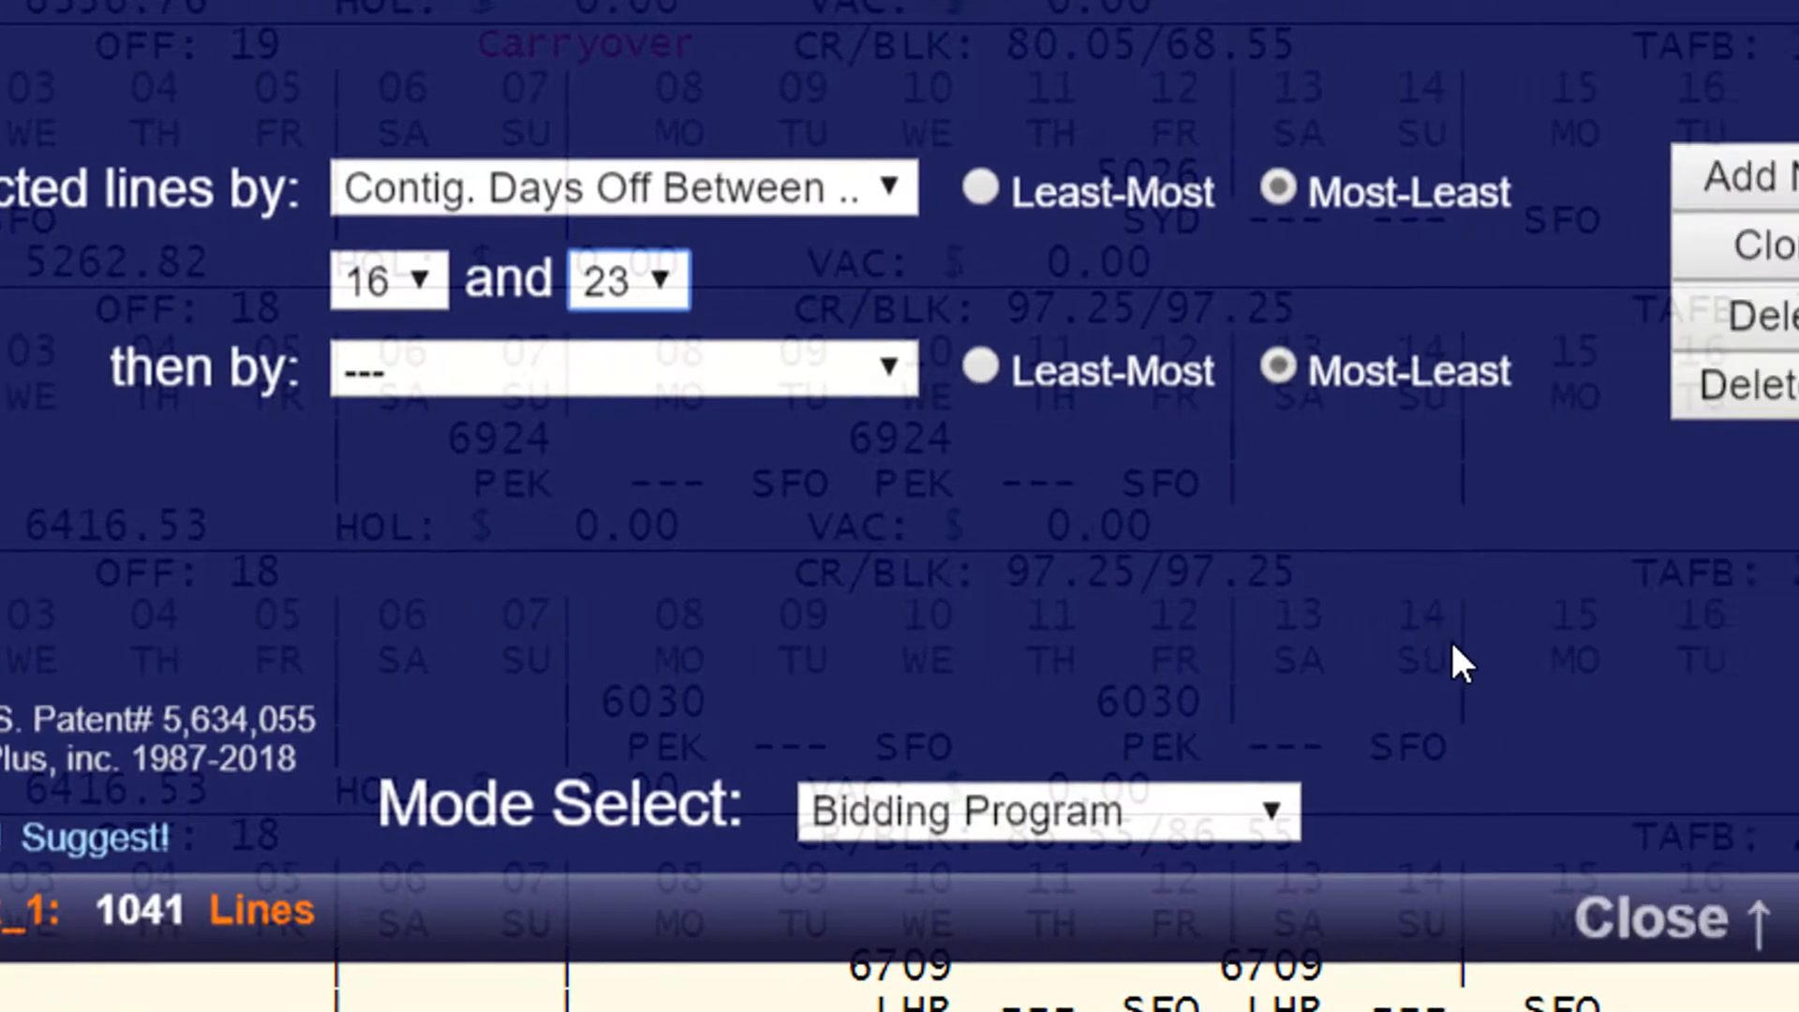
Step: Close the bidding menu and examine the sorted lines for their days off between the 16th and the 23rd
left_click(1243, 922)
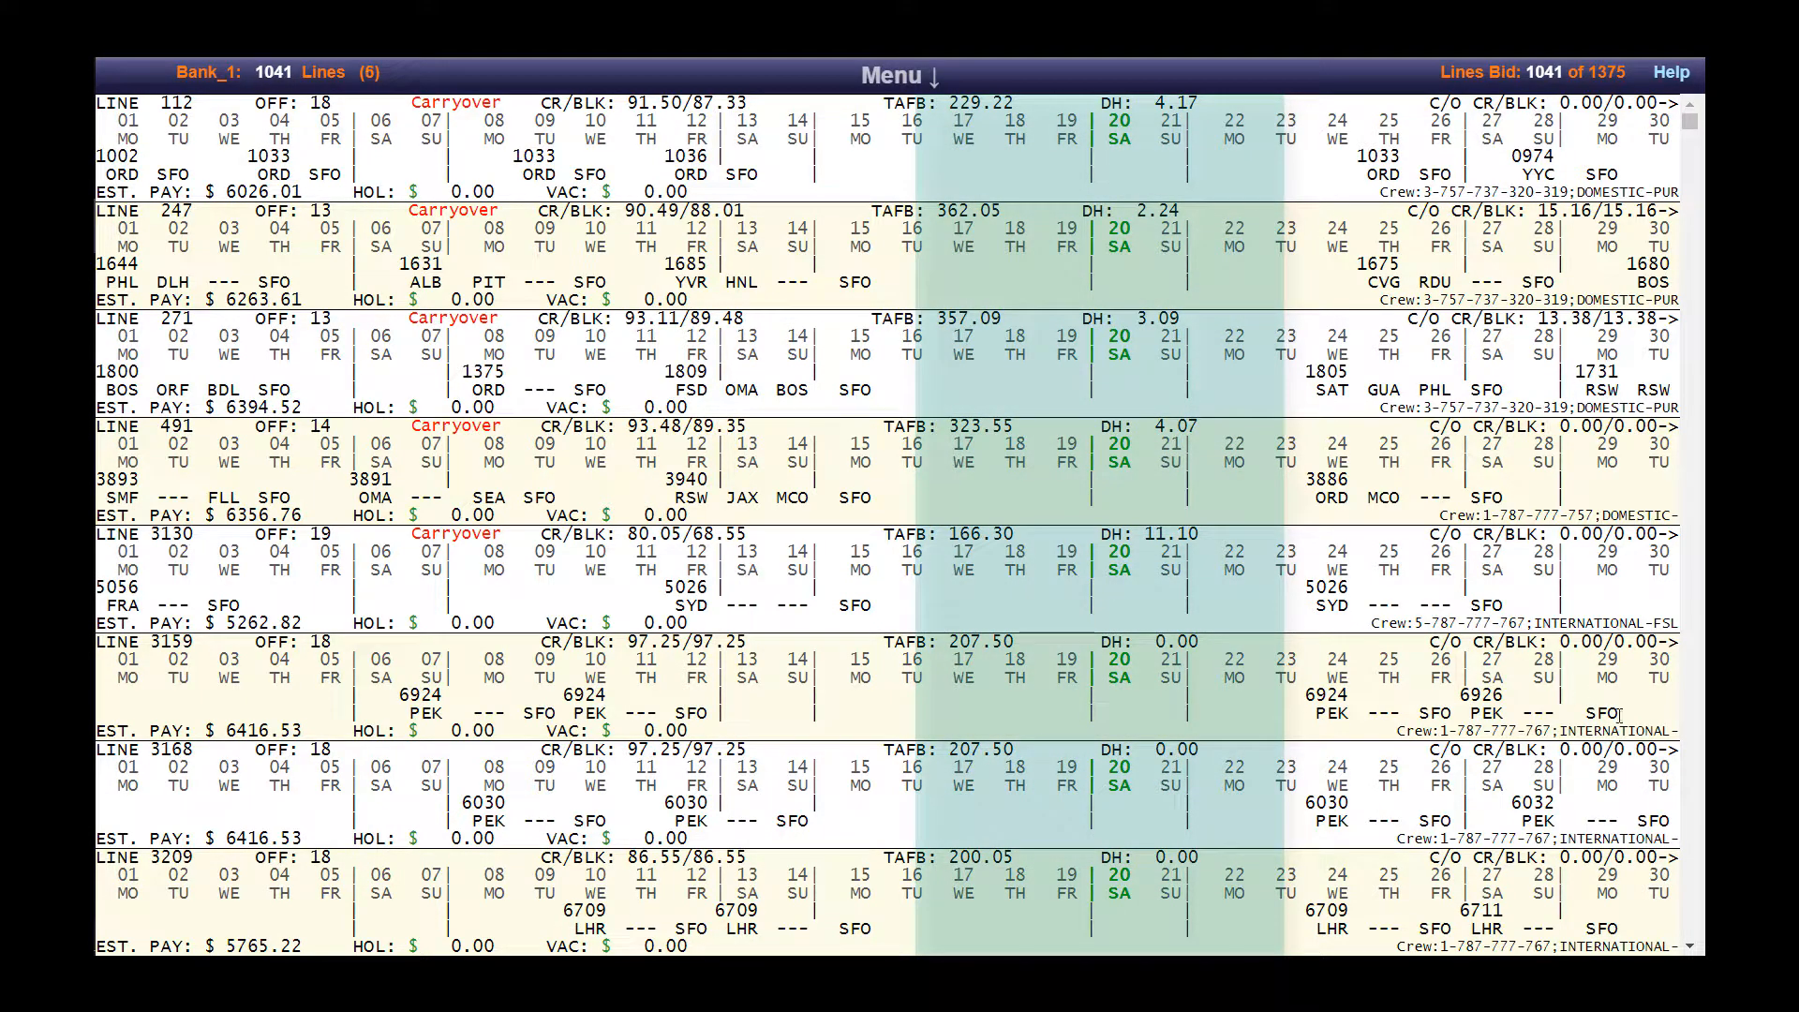
key("Page_Down")
left_click(1692, 757)
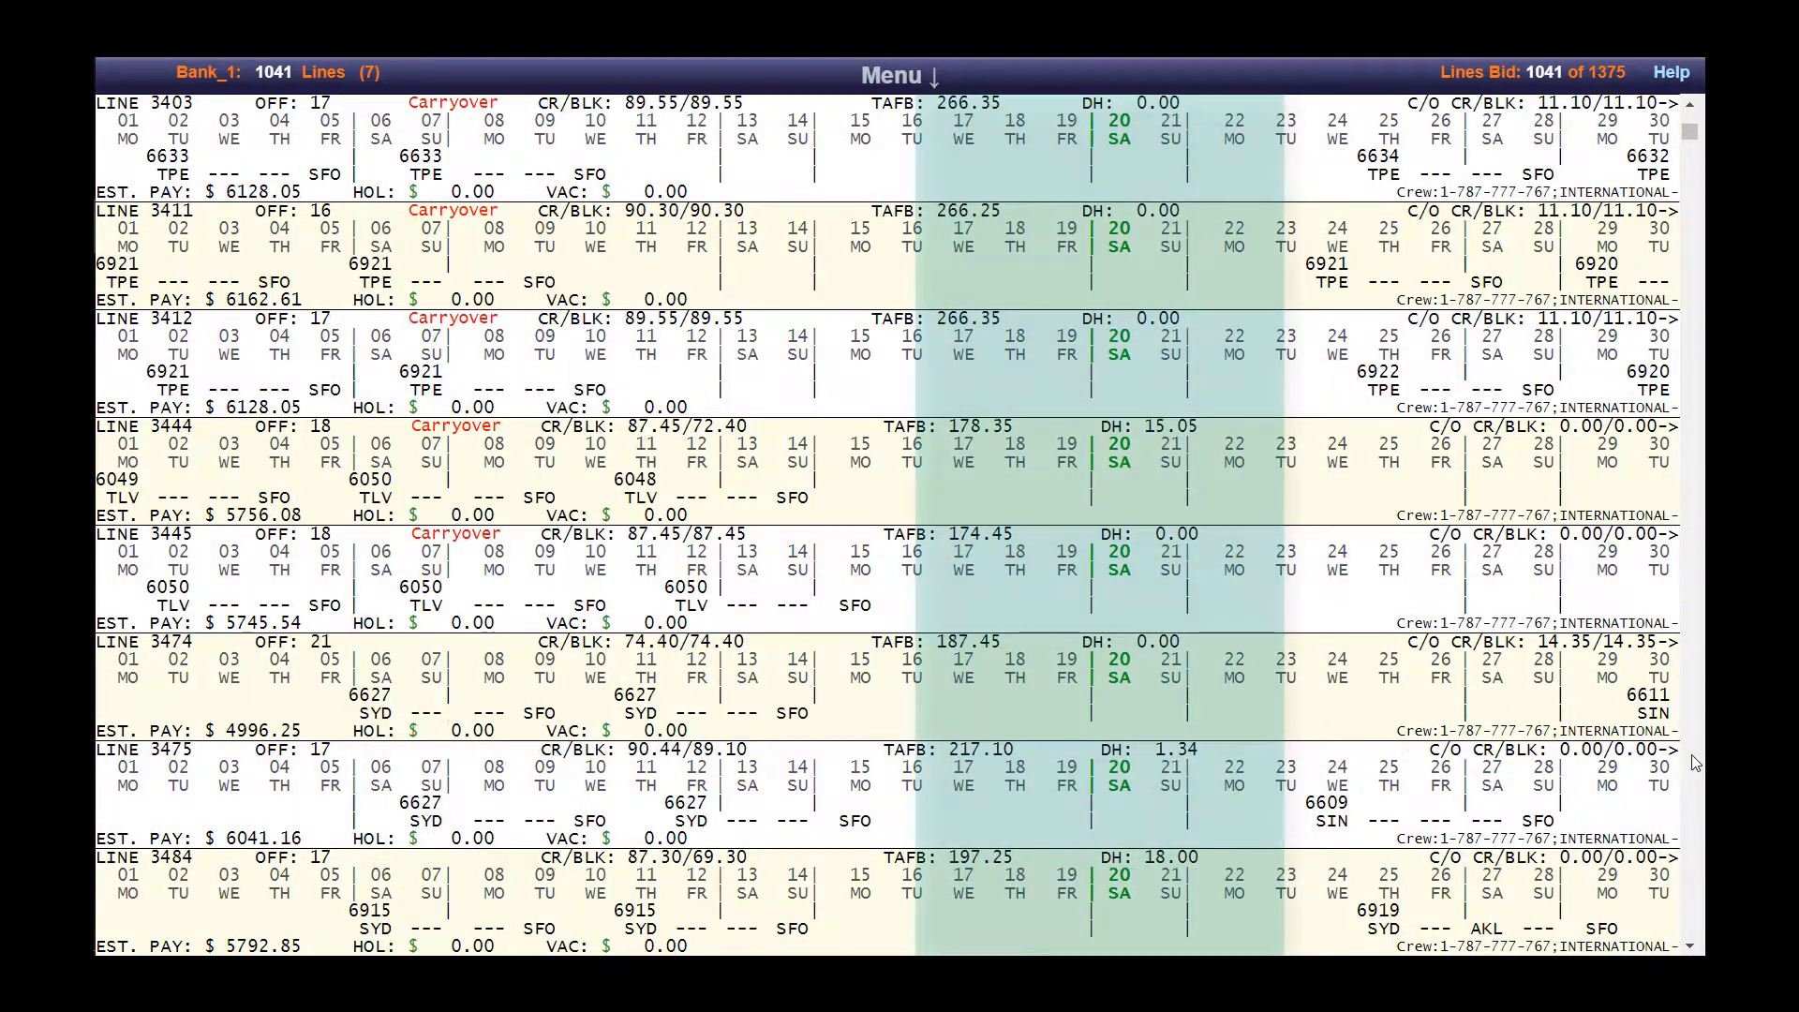
left_click(1692, 764)
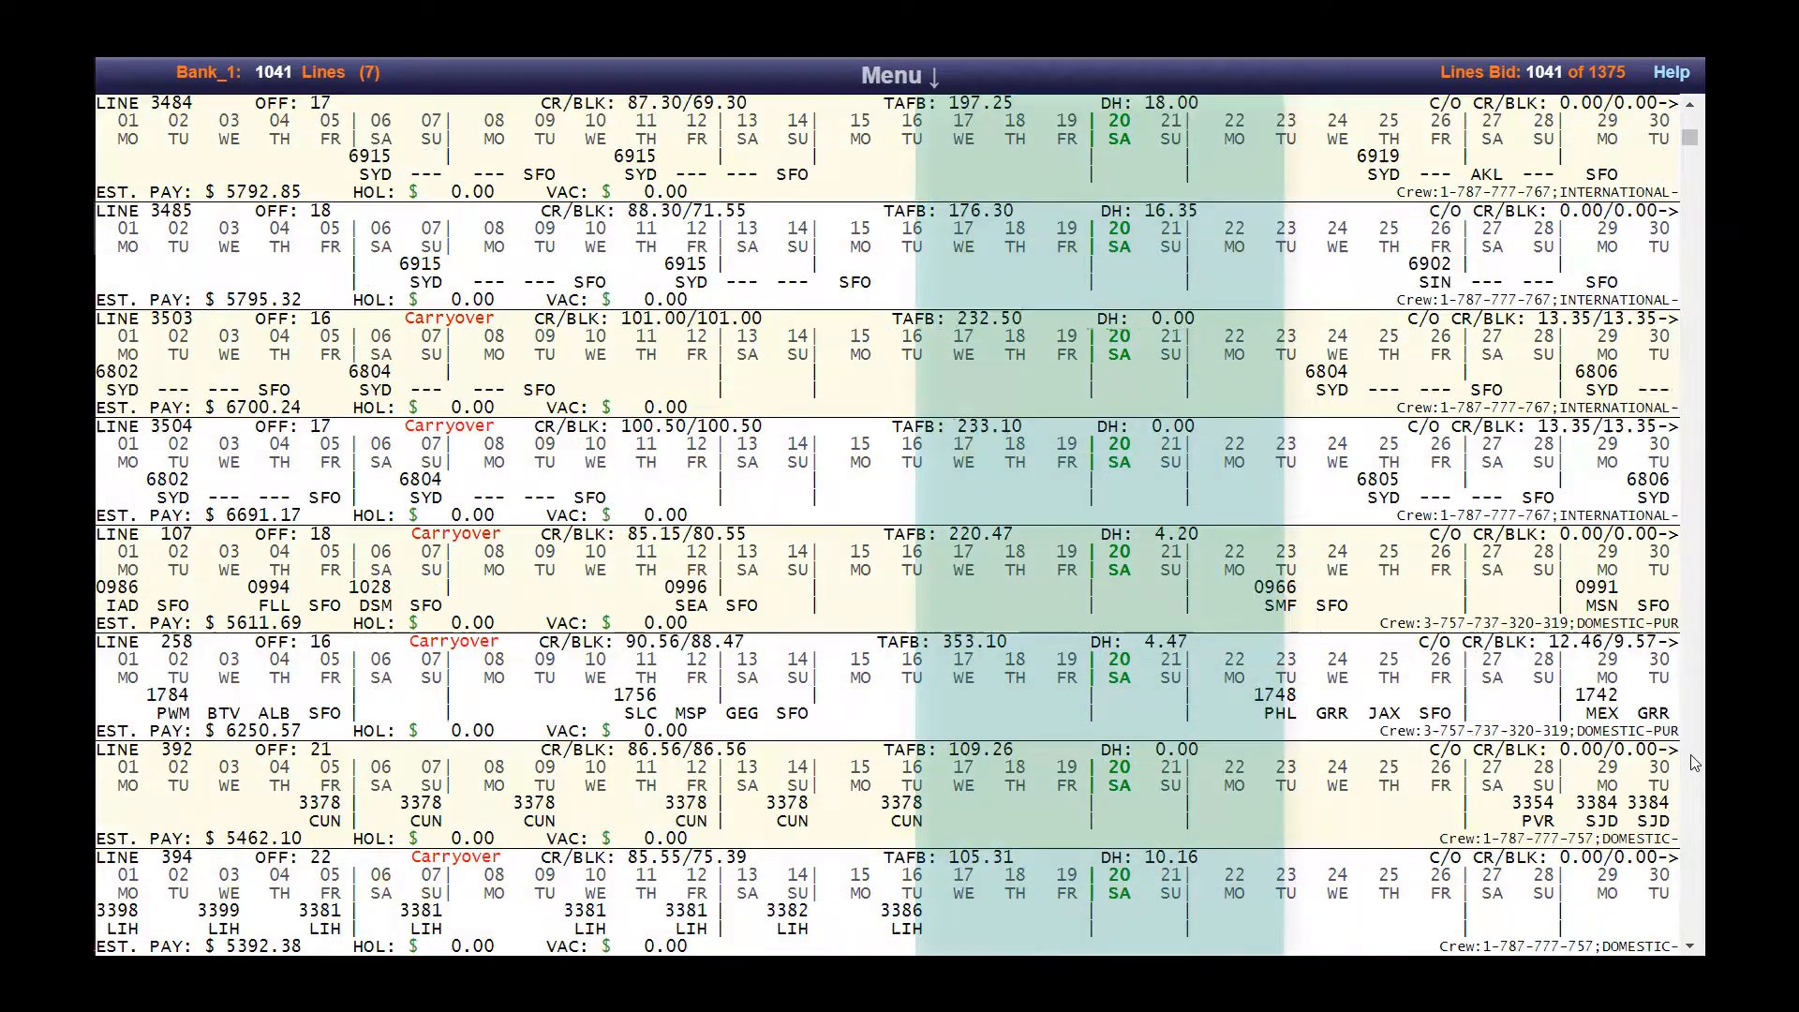
left_click(1693, 764)
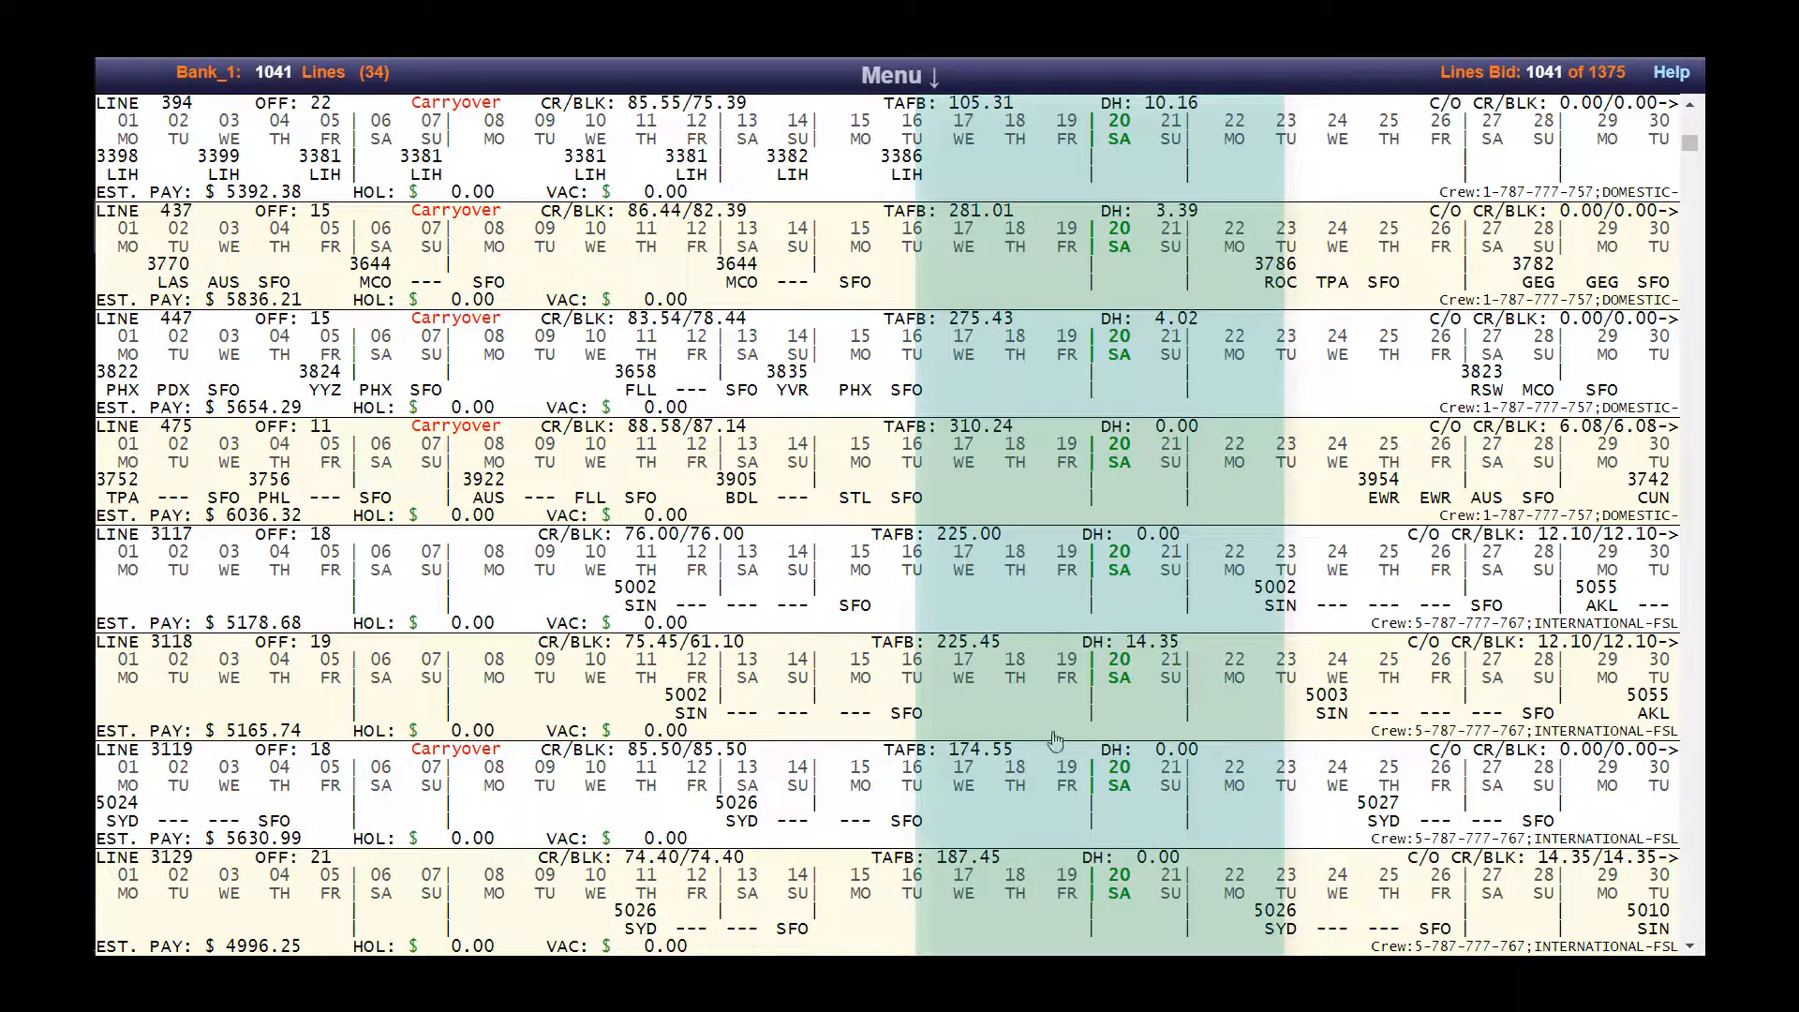
left_click(1692, 851)
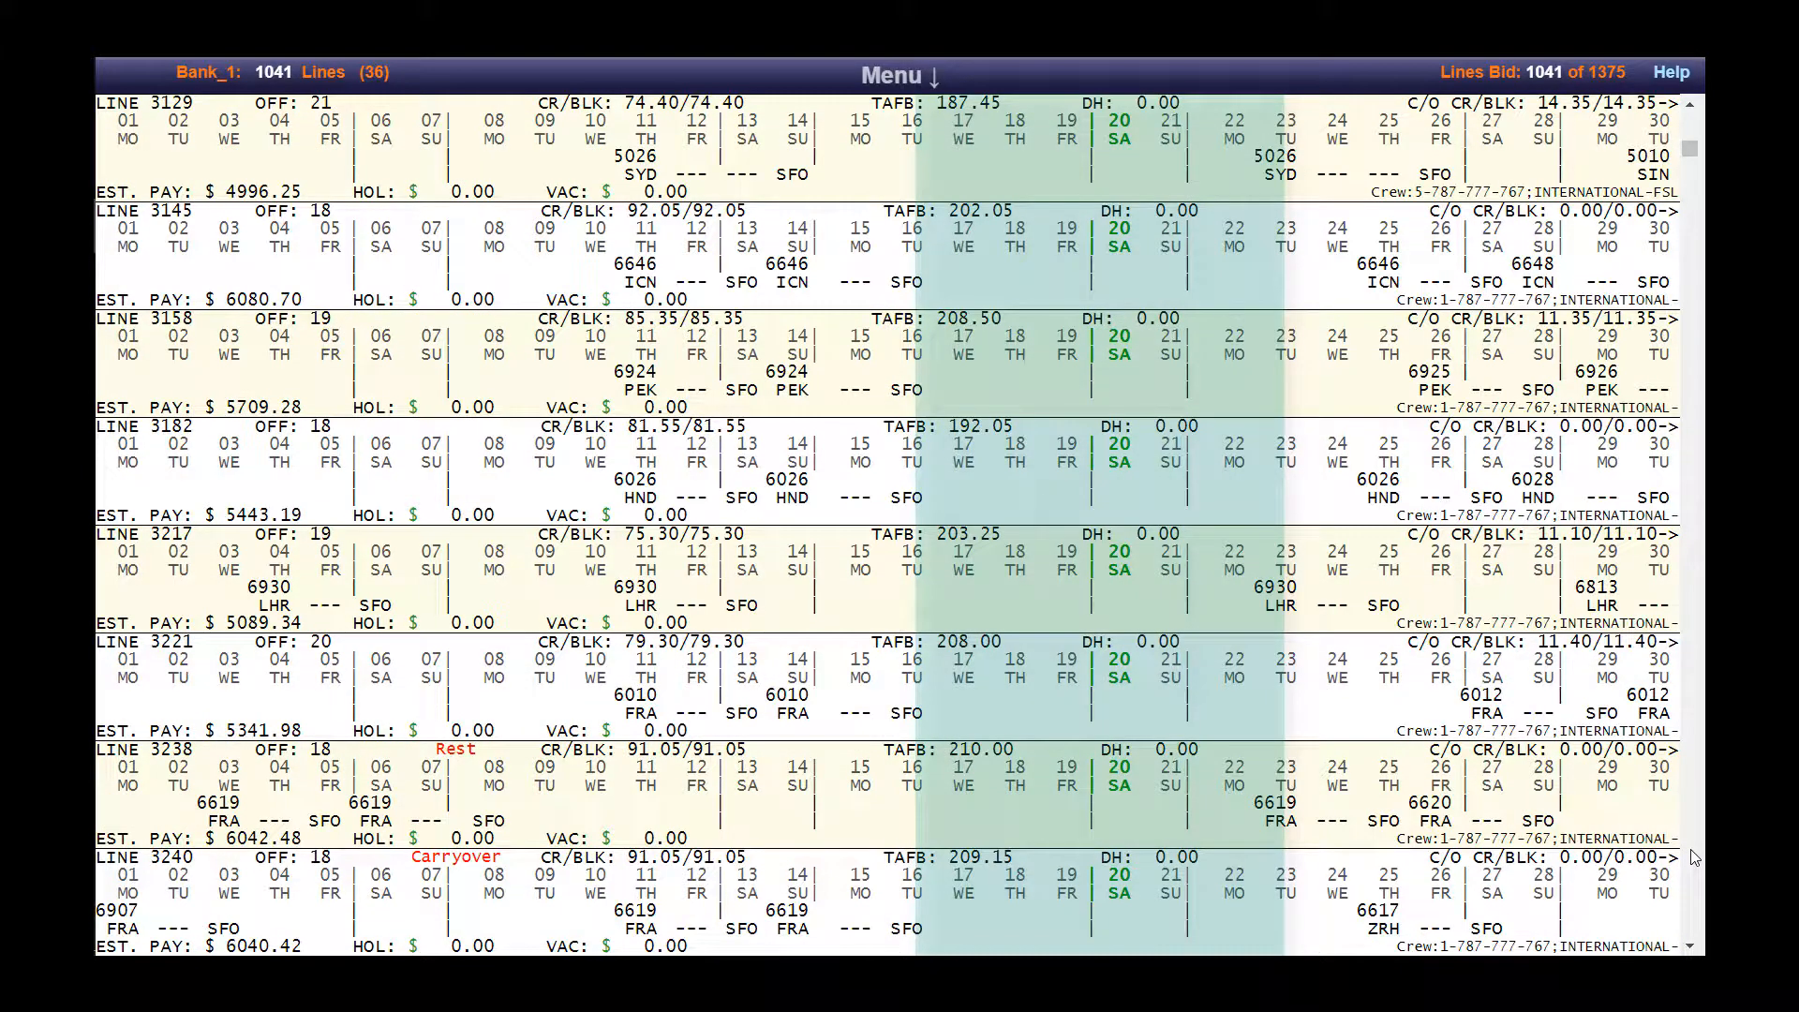
left_click(1694, 857)
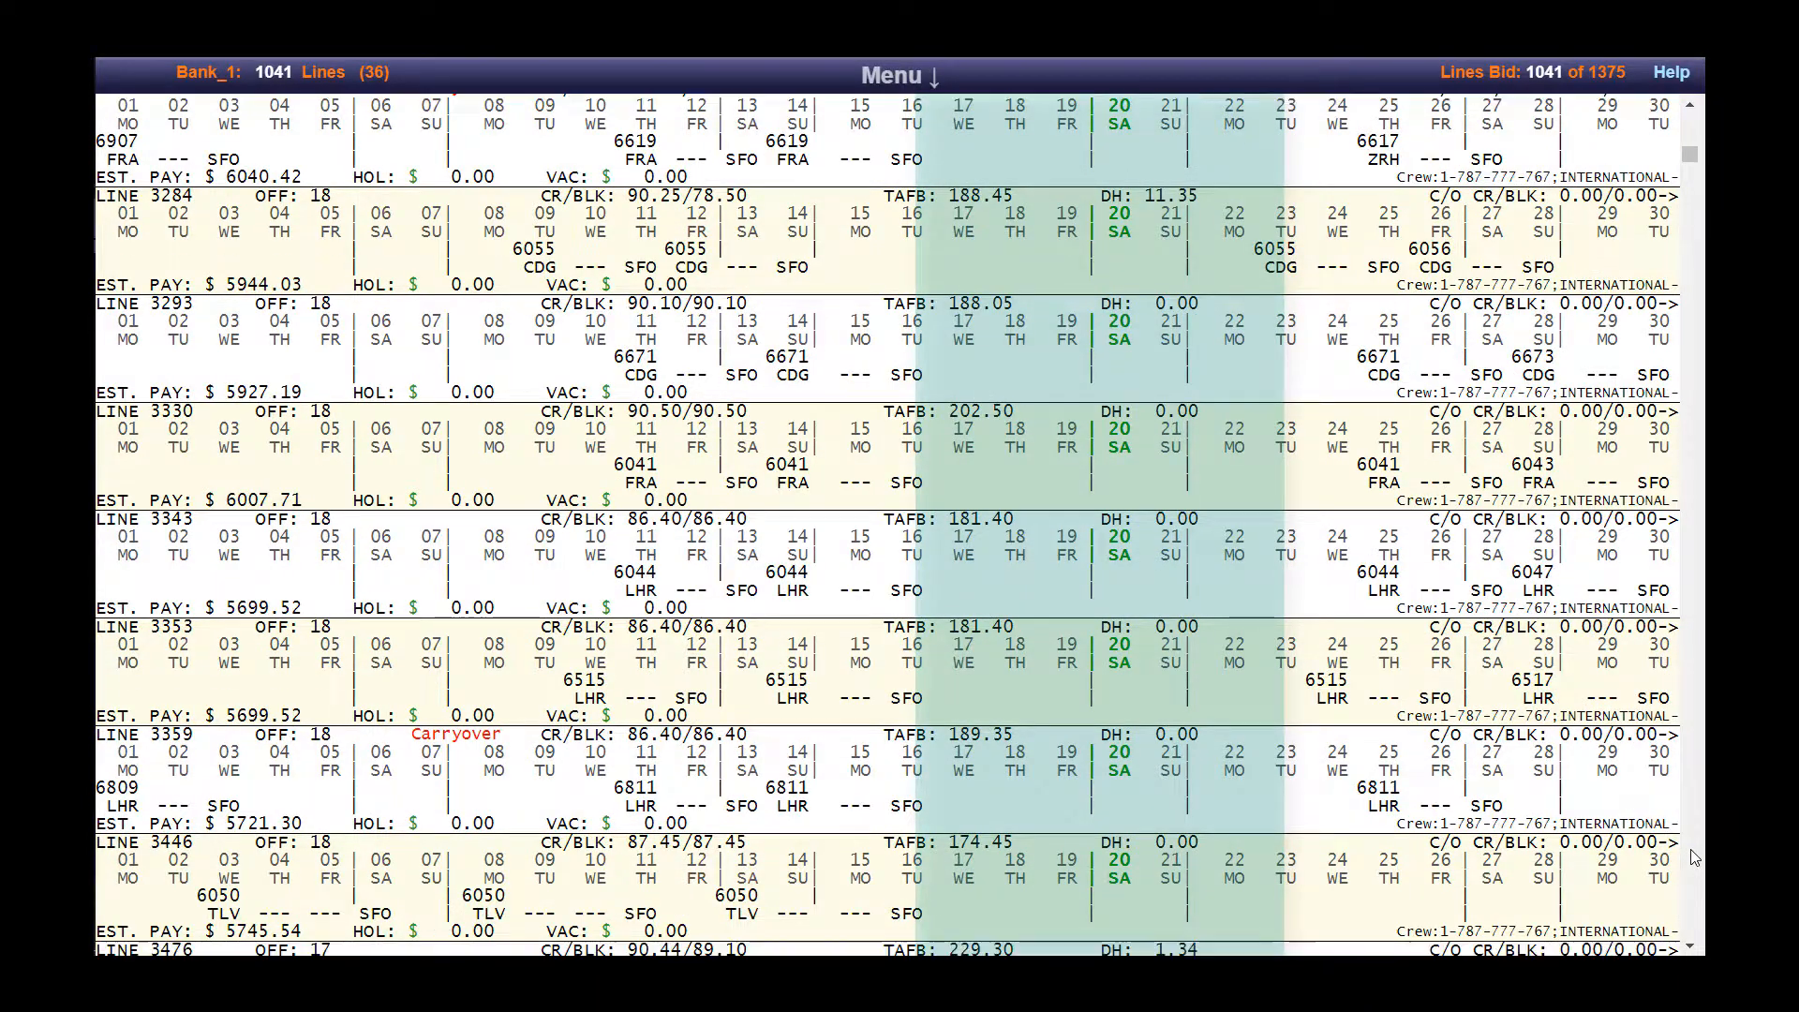
left_click(1694, 857)
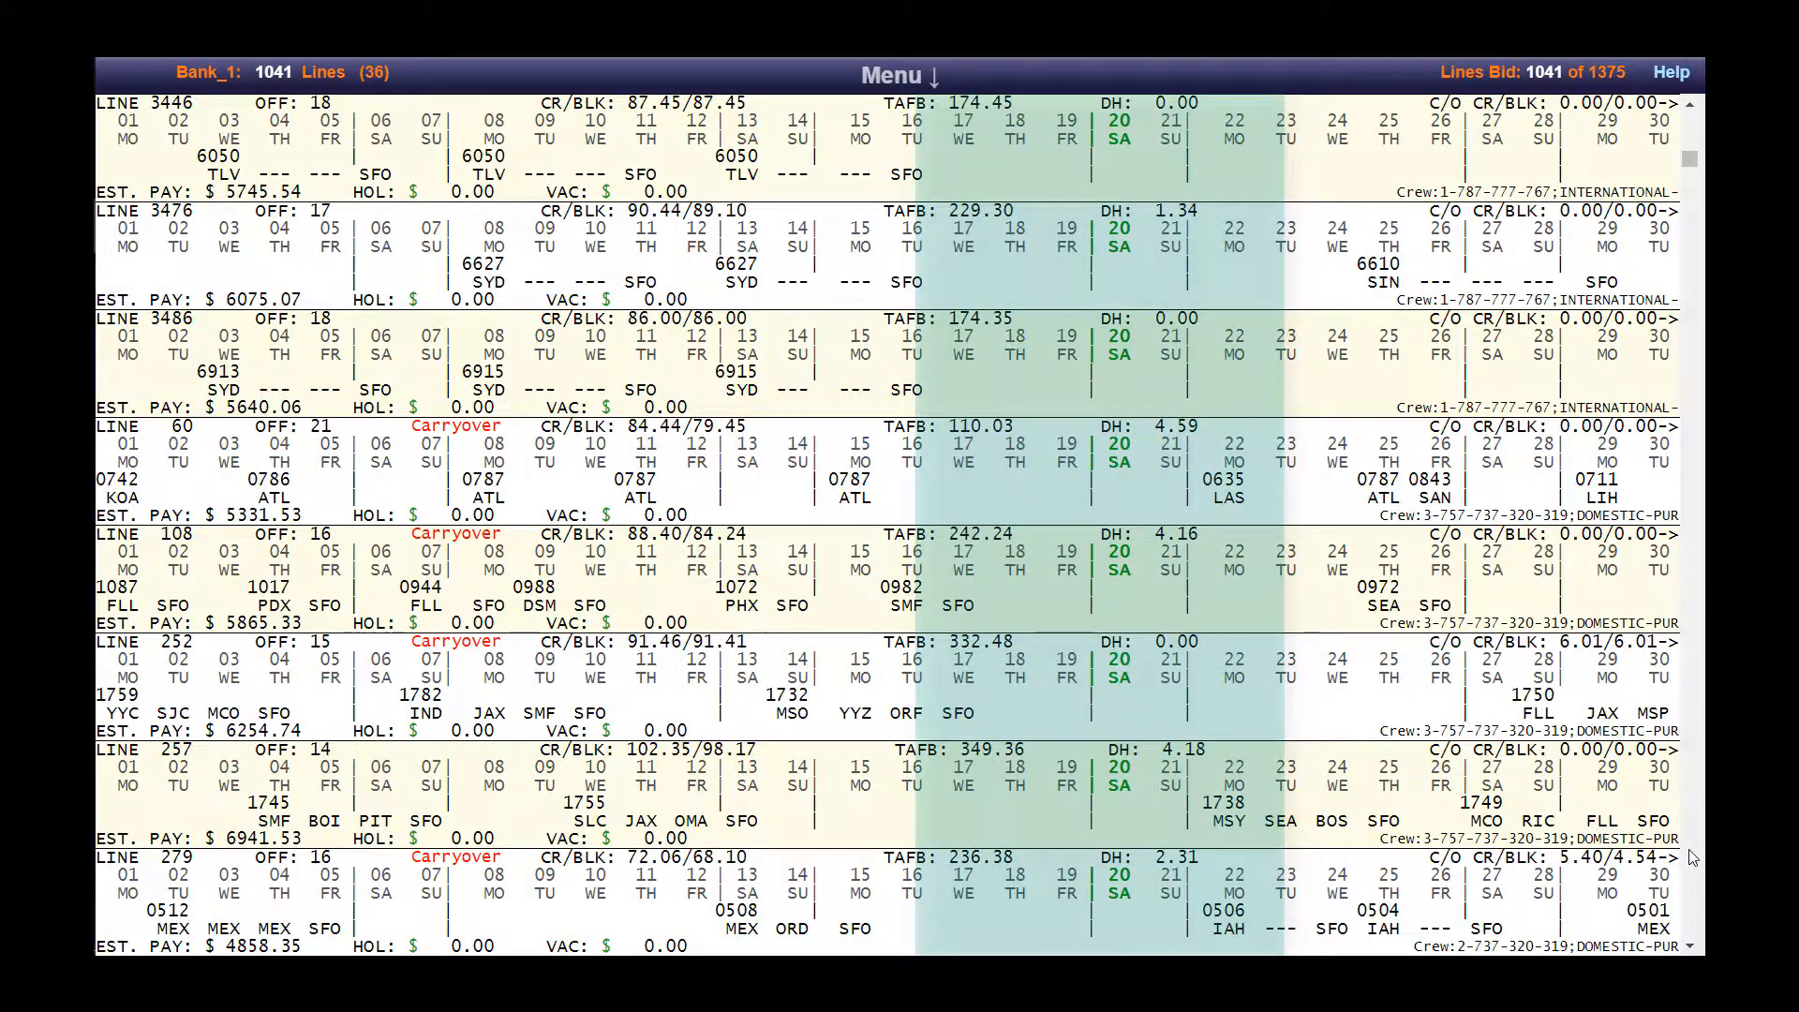